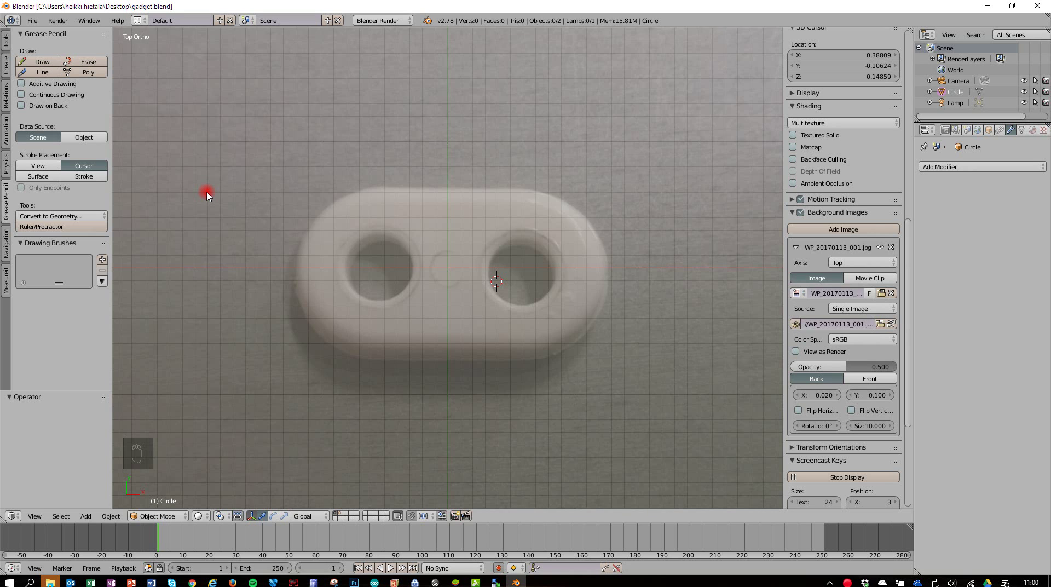
pyautogui.scroll(-2, 849, 419)
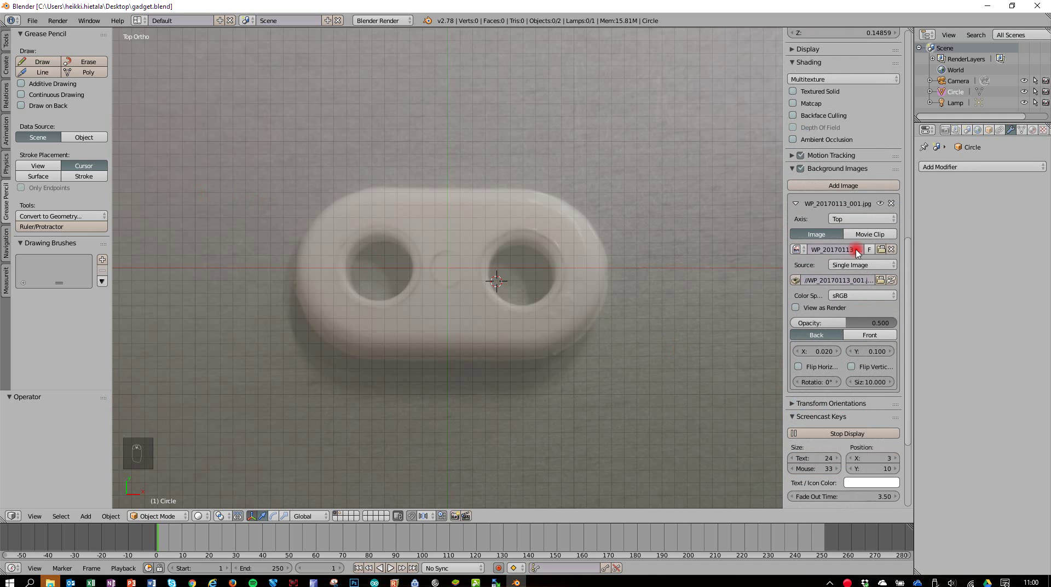
pyautogui.click(793, 169)
pyautogui.click(793, 170)
pyautogui.moveTo(870, 351); pyautogui.dragTo(876, 351)
# Place the 3D cursor on the left hole of the reference photo and add a mesh circle there.
pyautogui.click(565, 435)
pyautogui.hotkey('shift', 'a')
pyautogui.moveTo(418, 277)
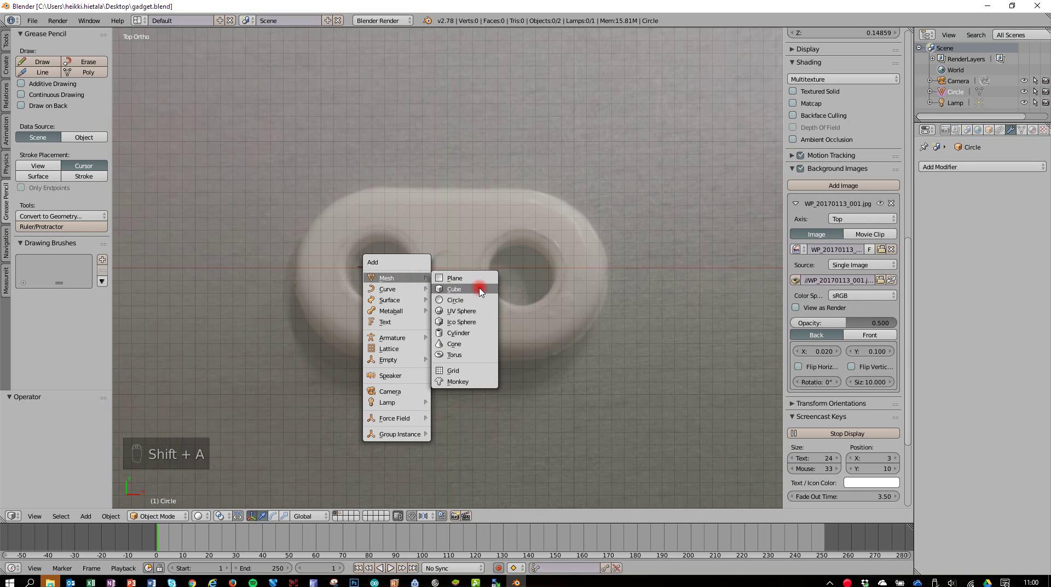
pyautogui.click(454, 300)
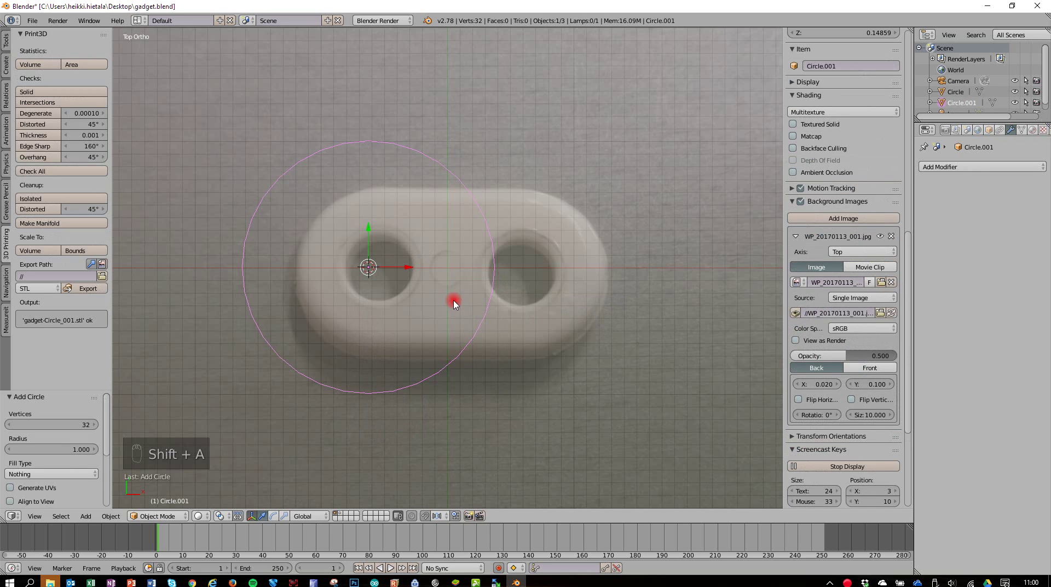
# Scale the circle to about 0.69 and move it to match the rounded left end of the part in the photo.
pyautogui.press('s')
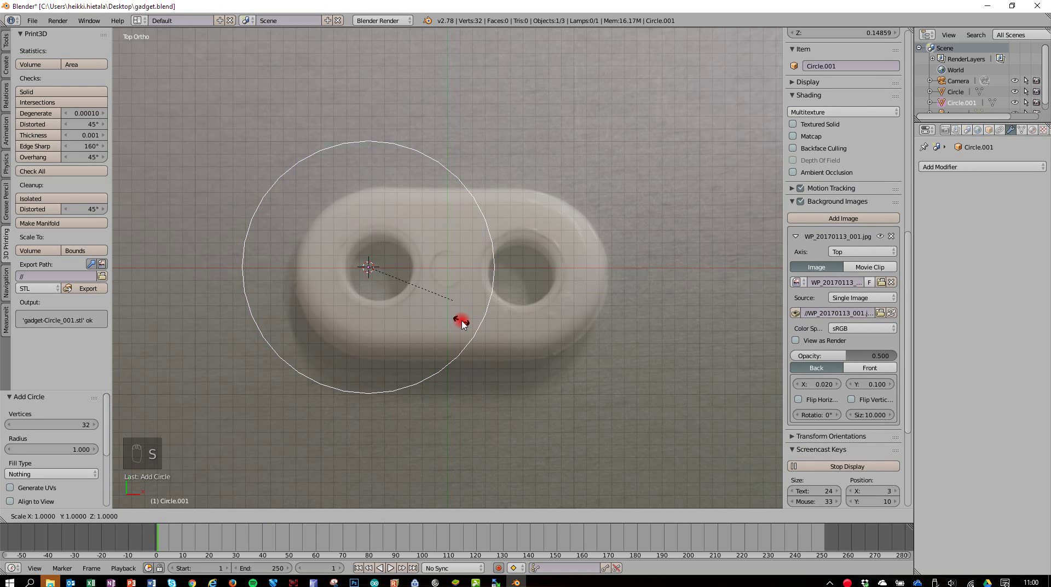
pyautogui.click(429, 299)
pyautogui.press('g')
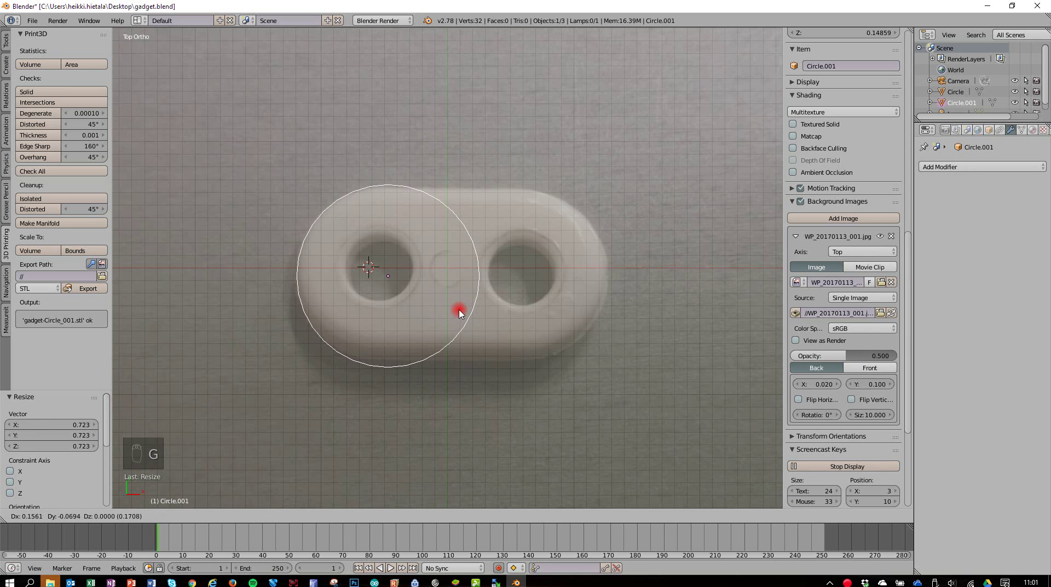
pyautogui.click(461, 309)
pyautogui.press('s')
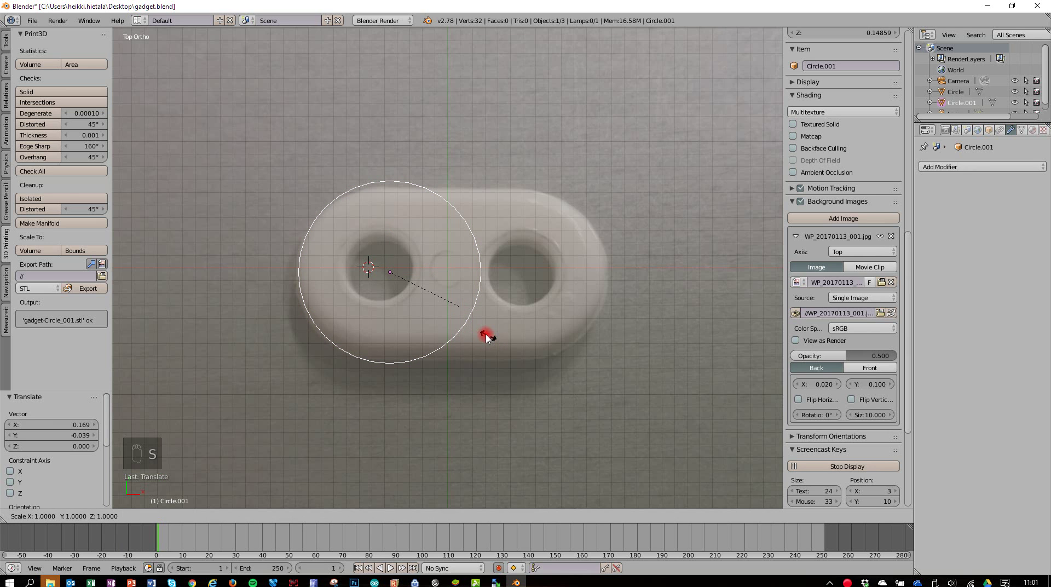
pyautogui.click(451, 305)
pyautogui.press('g')
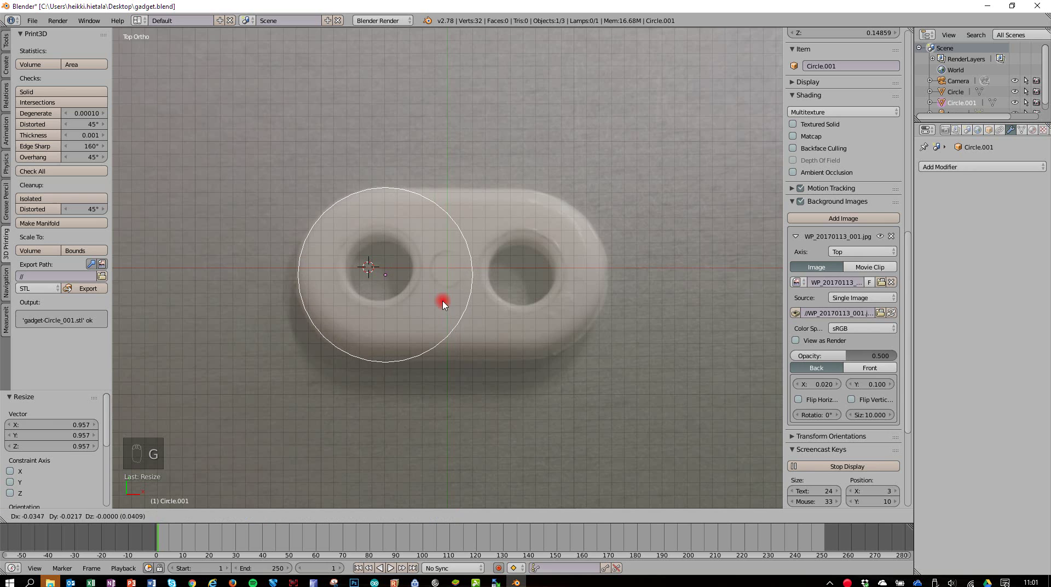
pyautogui.click(442, 305)
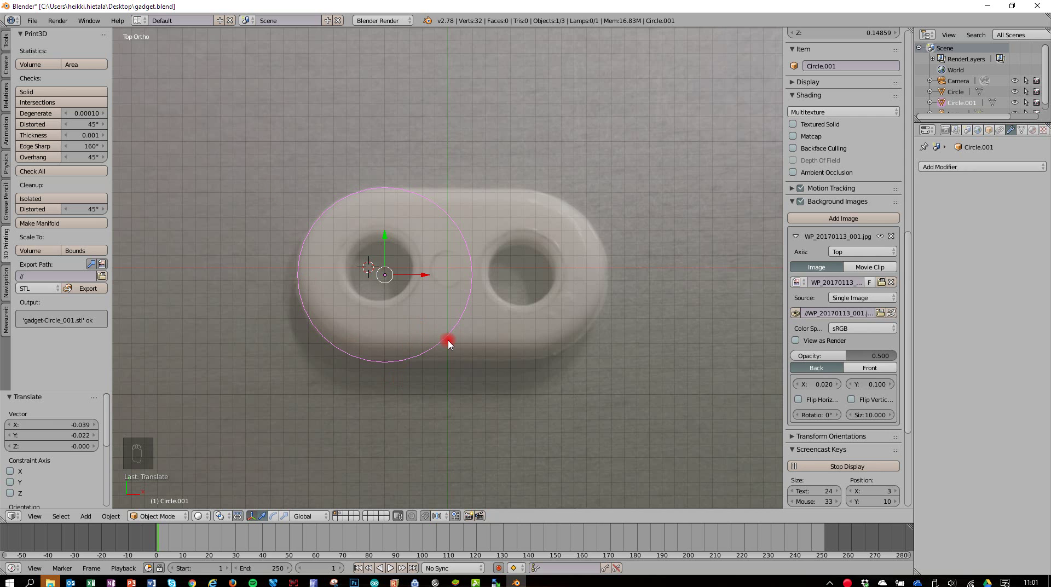
# In Edit Mode, select the right half of the circle's vertices and move them about 1.09 along X to the part's right end.
pyautogui.press('Tab')
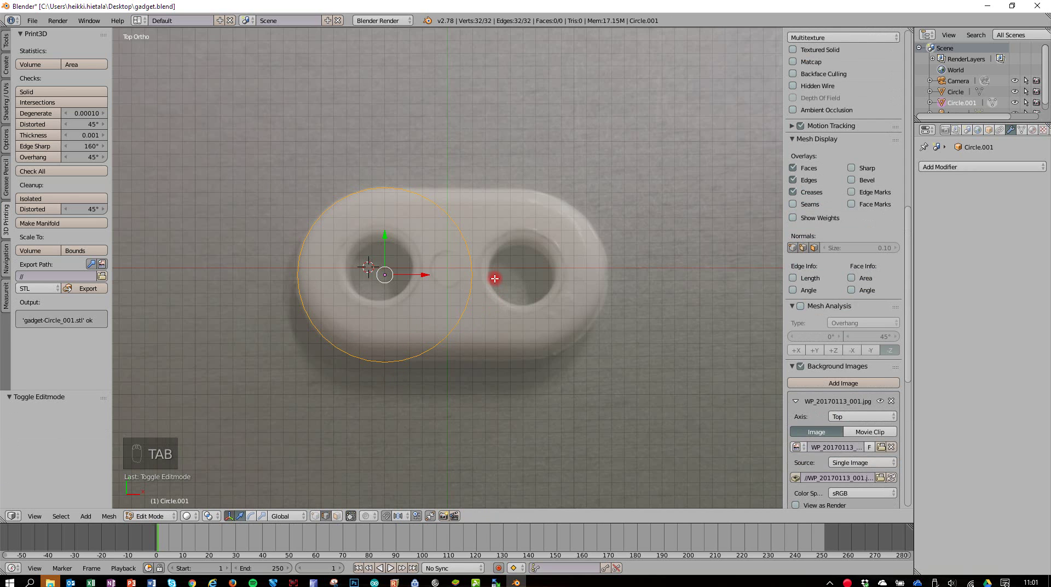
pyautogui.click(315, 516)
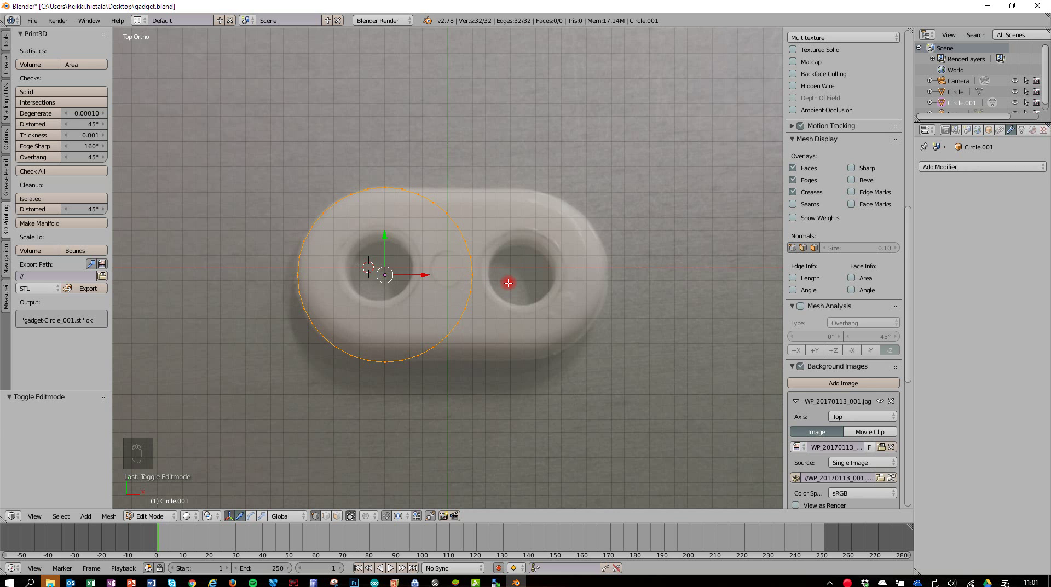
pyautogui.press('a')
pyautogui.press('b')
pyautogui.moveTo(580, 129); pyautogui.dragTo(383, 396)
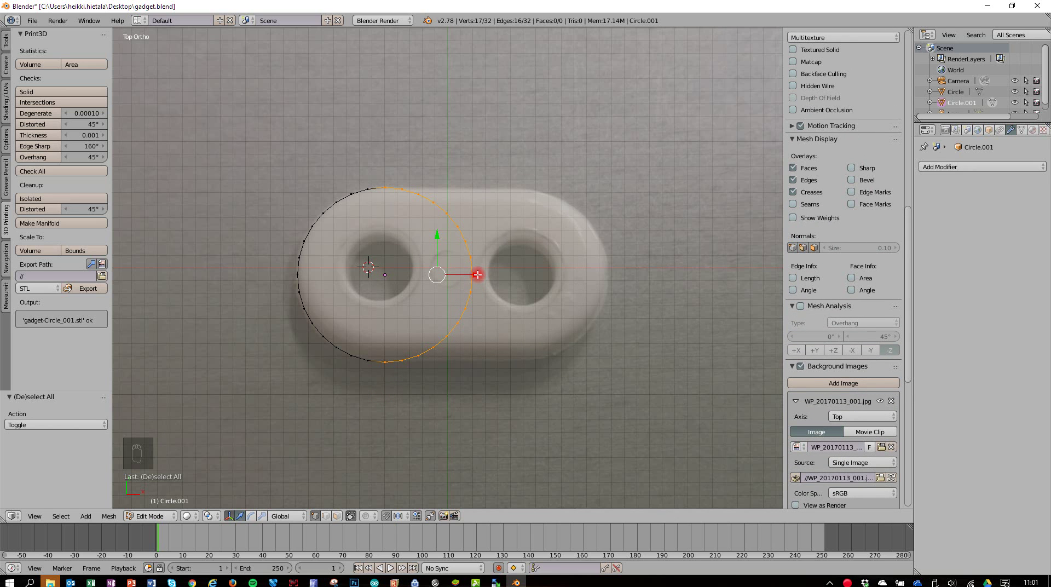
pyautogui.press('g')
pyautogui.press('x')
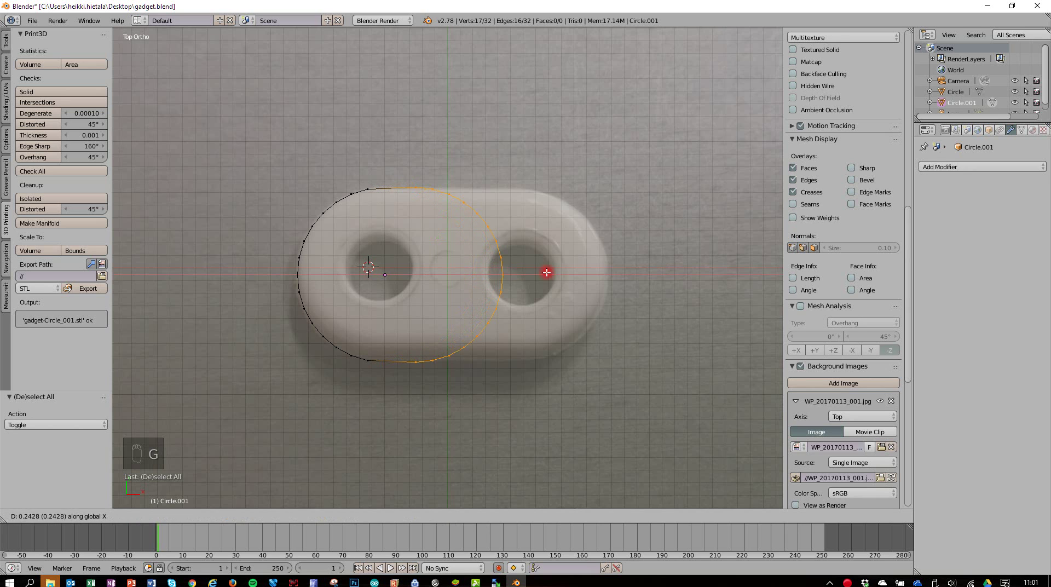
pyautogui.click(616, 272)
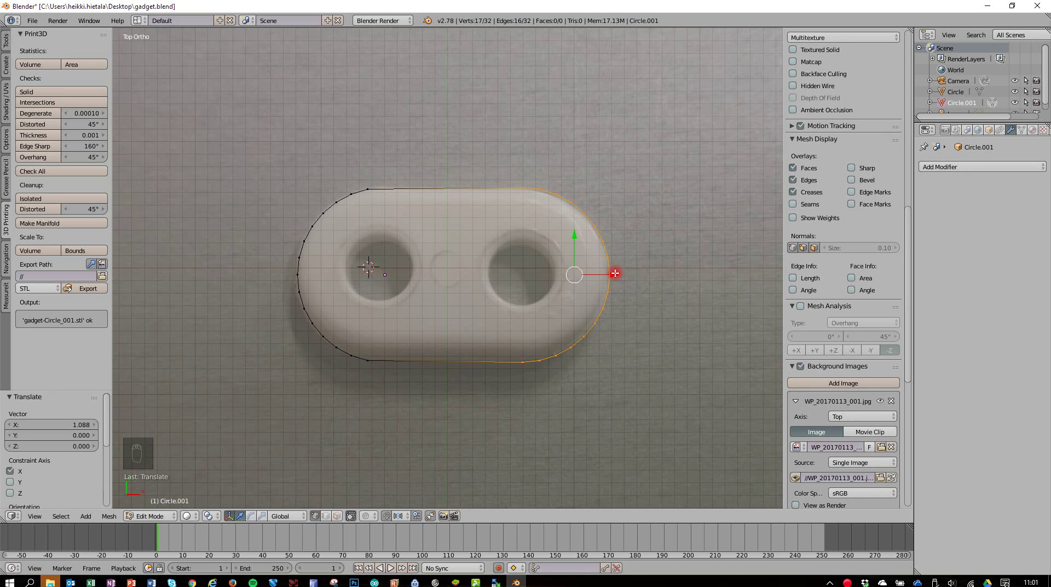
# Straighten the outline's long upper edge by scaling its two end vertices to 0 along Y.
pyautogui.rightClick(367, 189)
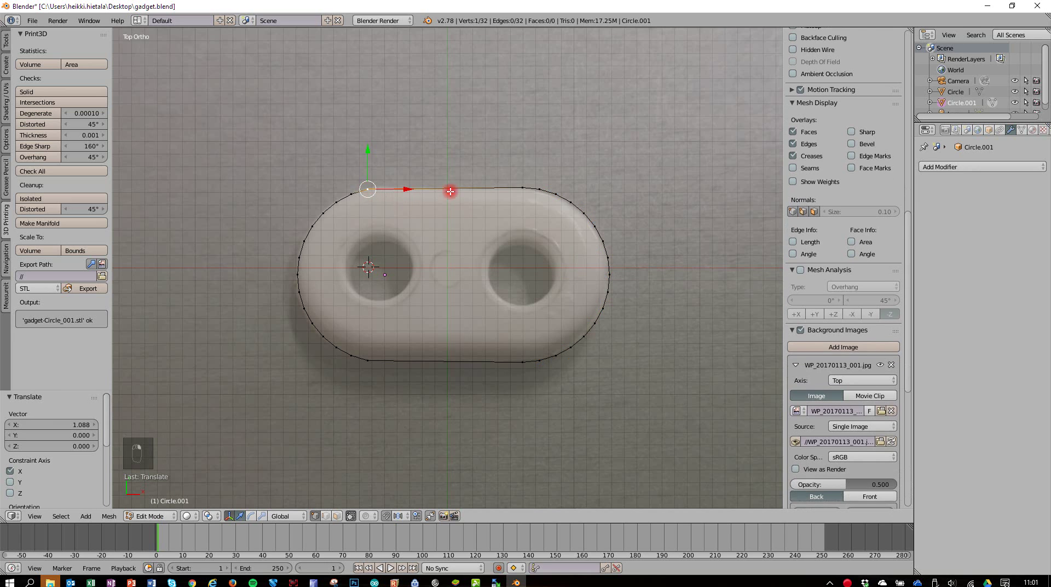
pyautogui.keyDown('shift'); pyautogui.rightClick(523, 188); pyautogui.keyUp('shift')
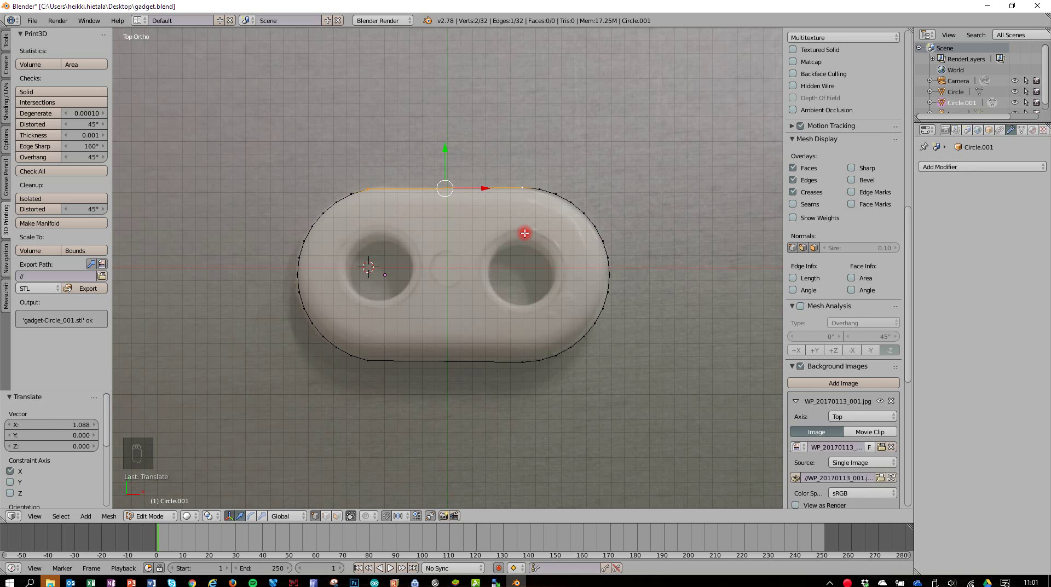
pyautogui.press('s')
pyautogui.write('y')
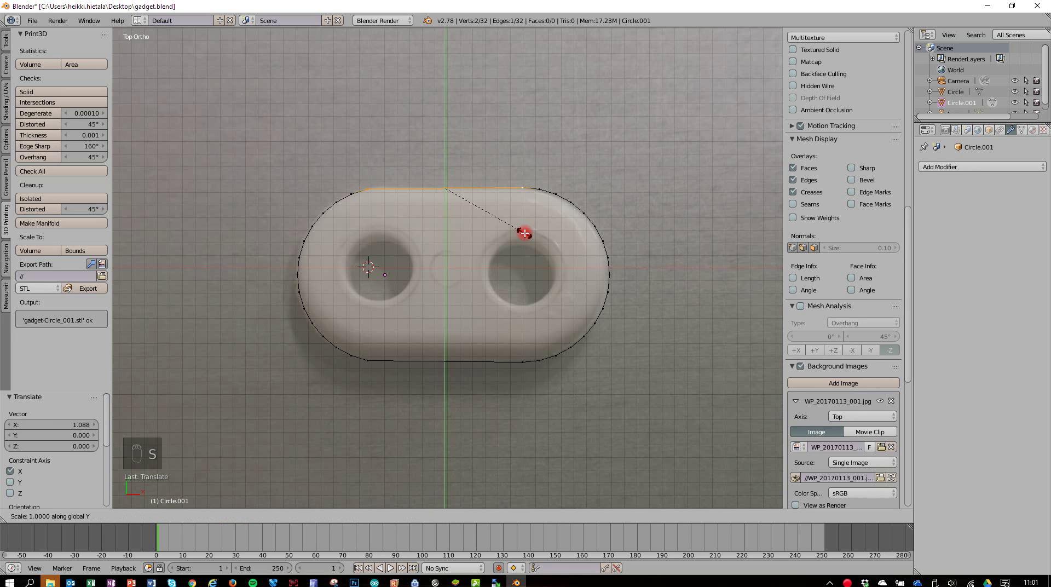
pyautogui.write('0')
pyautogui.click(525, 233)
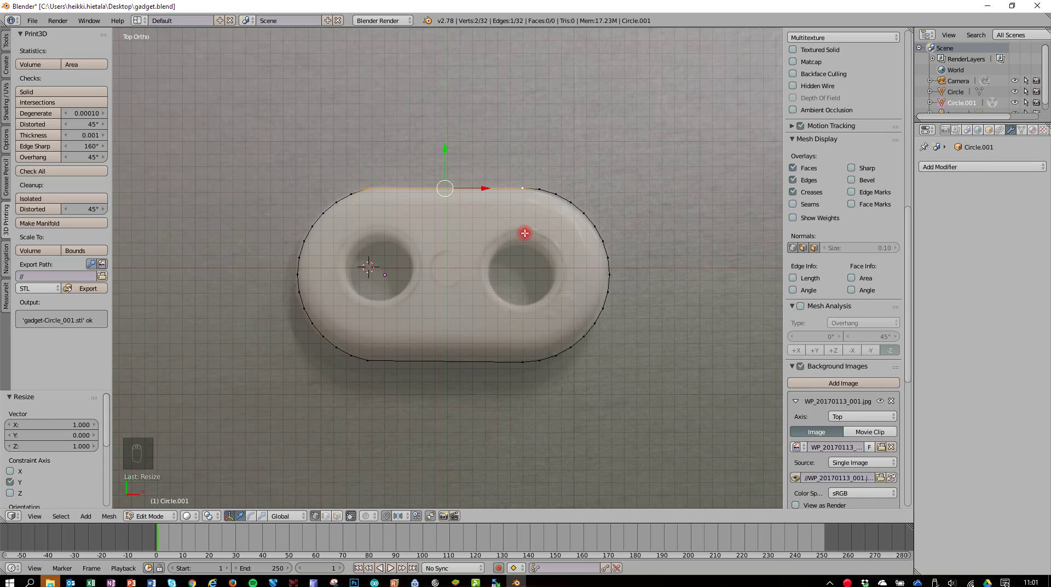
# Straighten the outline's long lower edge by scaling its two end vertices to 0 along Y, and return to Object Mode.
pyautogui.rightClick(372, 363)
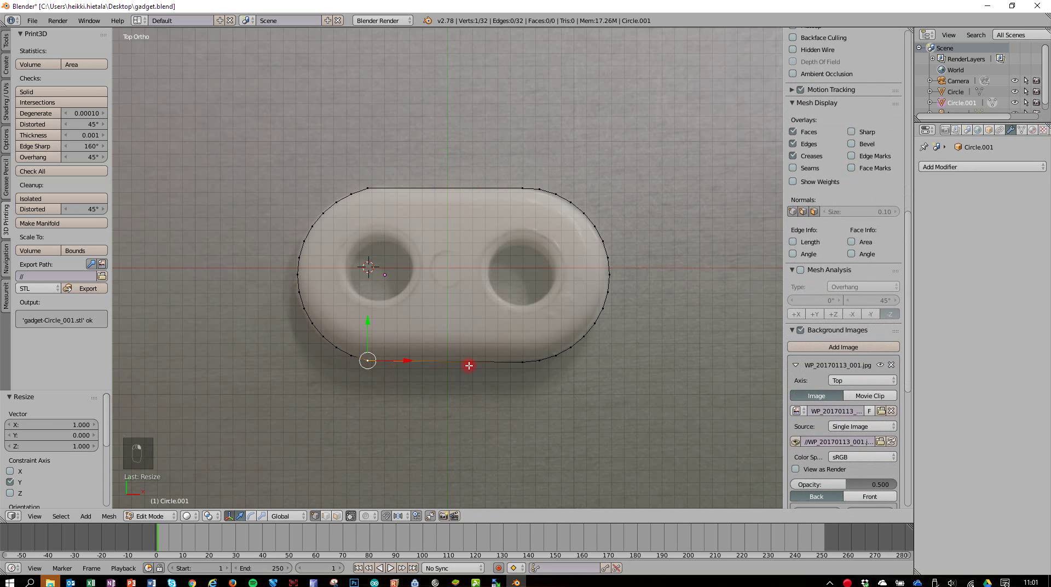
pyautogui.keyDown('shift'); pyautogui.rightClick(519, 364); pyautogui.keyUp('shift')
pyautogui.press('s')
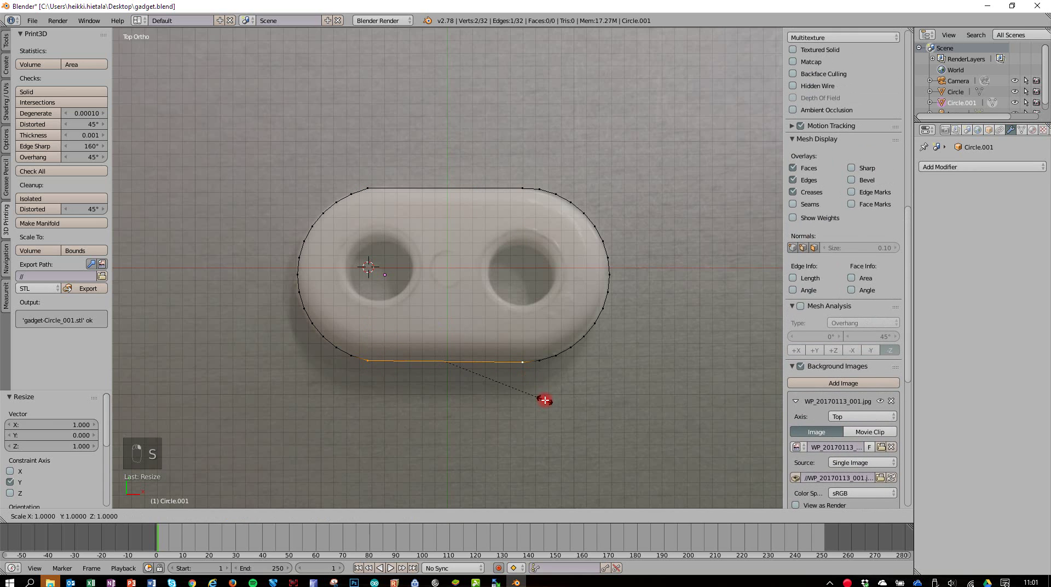
pyautogui.press('y')
pyautogui.press('0')
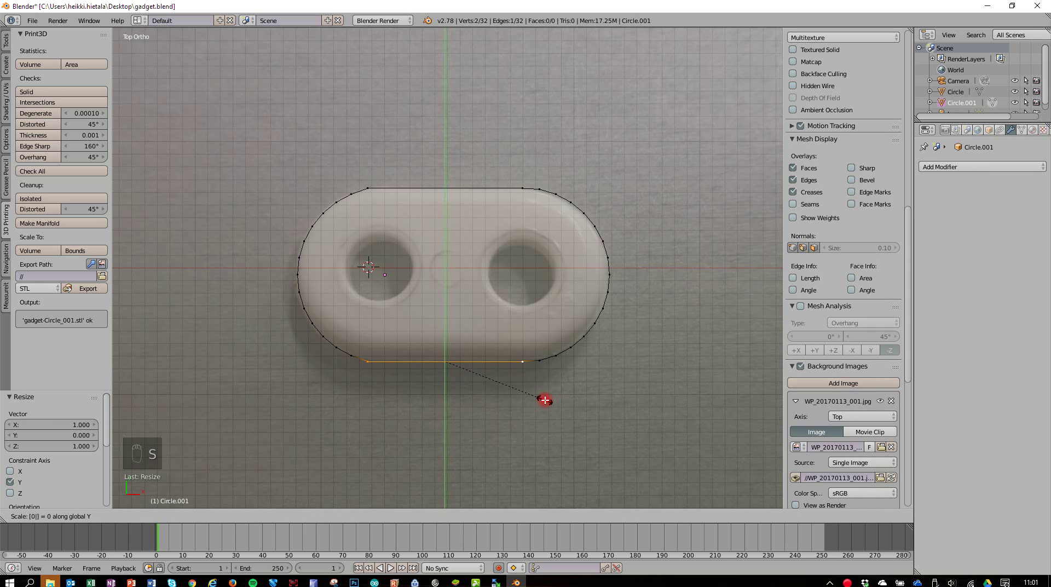
pyautogui.press('Return')
pyautogui.press('Tab')
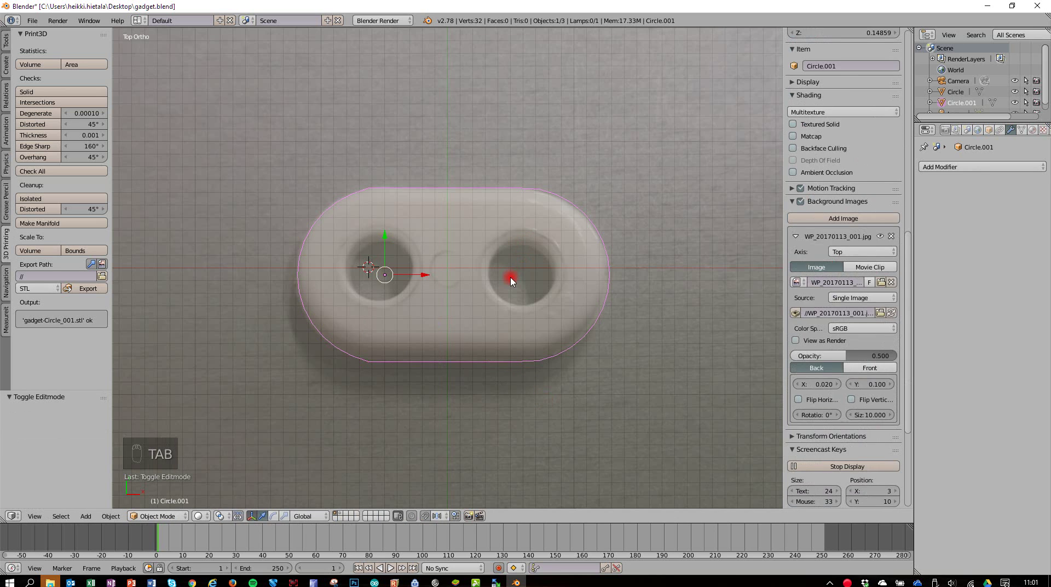
# Select all vertices of the outline in Edit Mode and fill it with a face.
pyautogui.press('Tab')
pyautogui.press('a')
pyautogui.press('a')
pyautogui.press('a')
pyautogui.press('a')
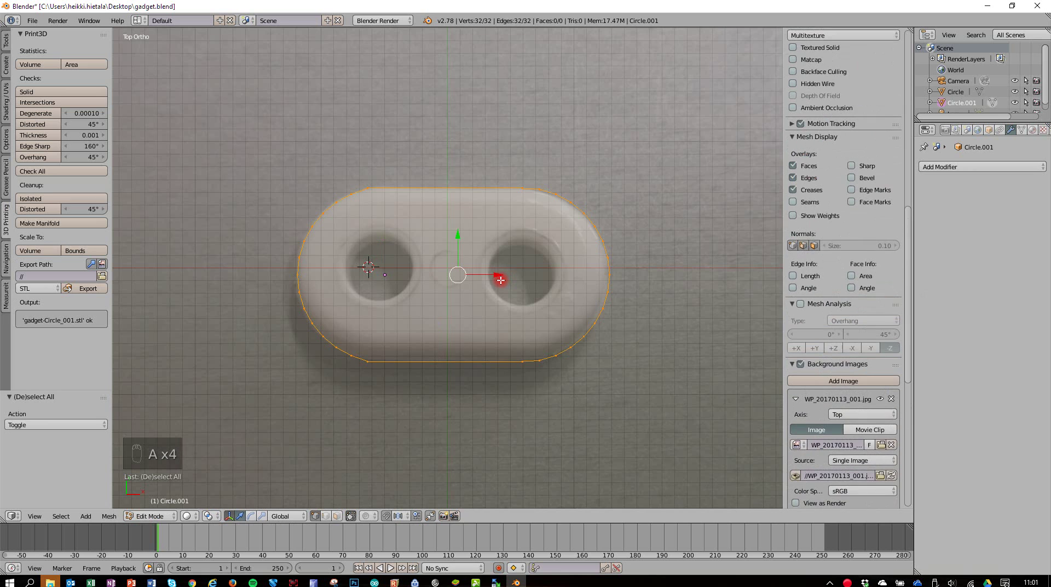
pyautogui.press('f')
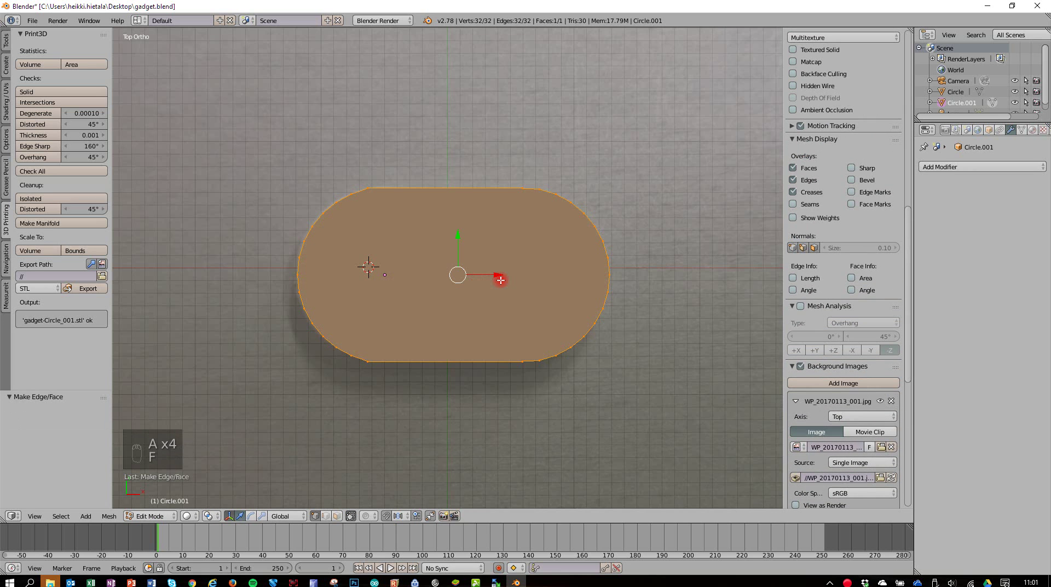
# Extrude the filled face upward about 0.36 into a solid plate and return to Object Mode.
pyautogui.moveTo(542, 362); pyautogui.dragTo(573, 294, button='middle')
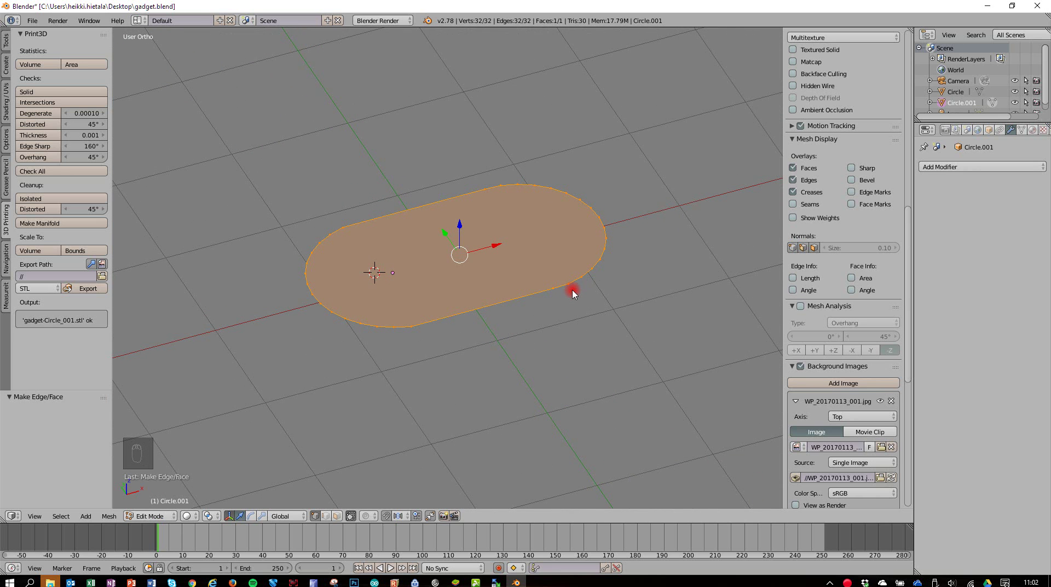
pyautogui.press('e')
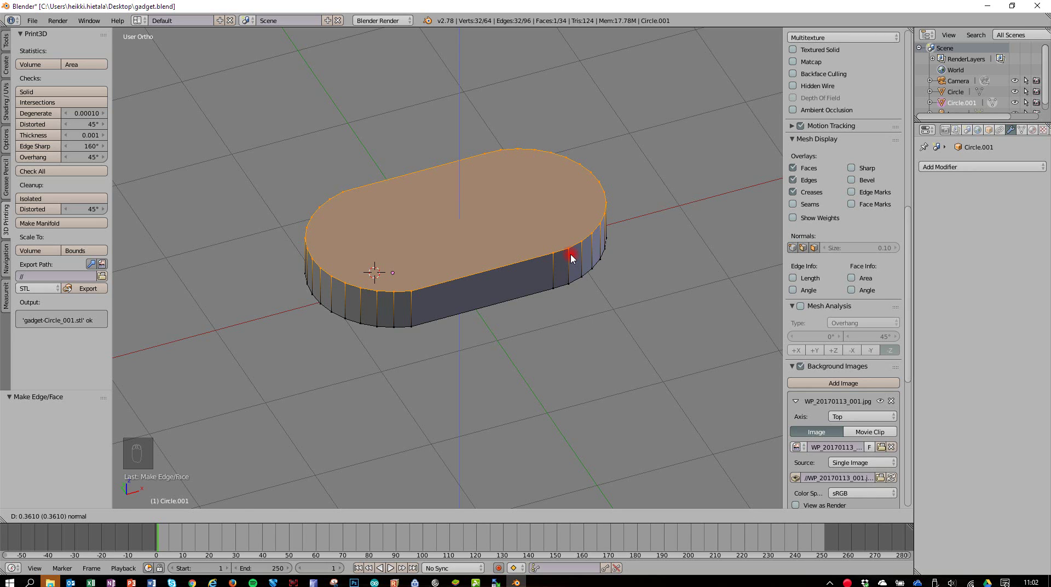
pyautogui.click(570, 256)
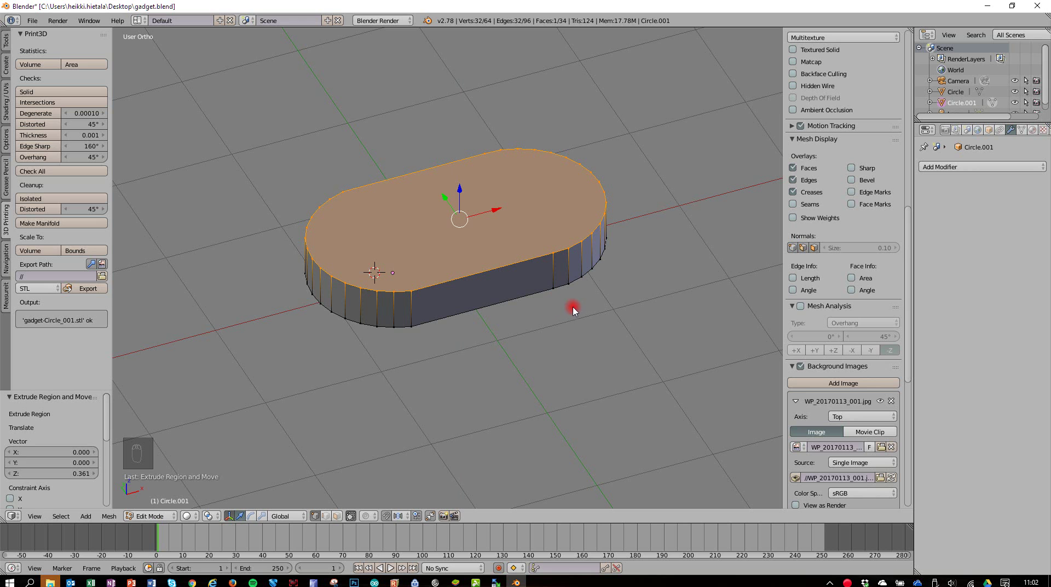
pyautogui.moveTo(587, 282)
pyautogui.mouseDown(button='middle')
pyautogui.moveTo(578, 325)
pyautogui.moveTo(594, 291)
pyautogui.moveTo(576, 296)
pyautogui.mouseUp(button='middle')
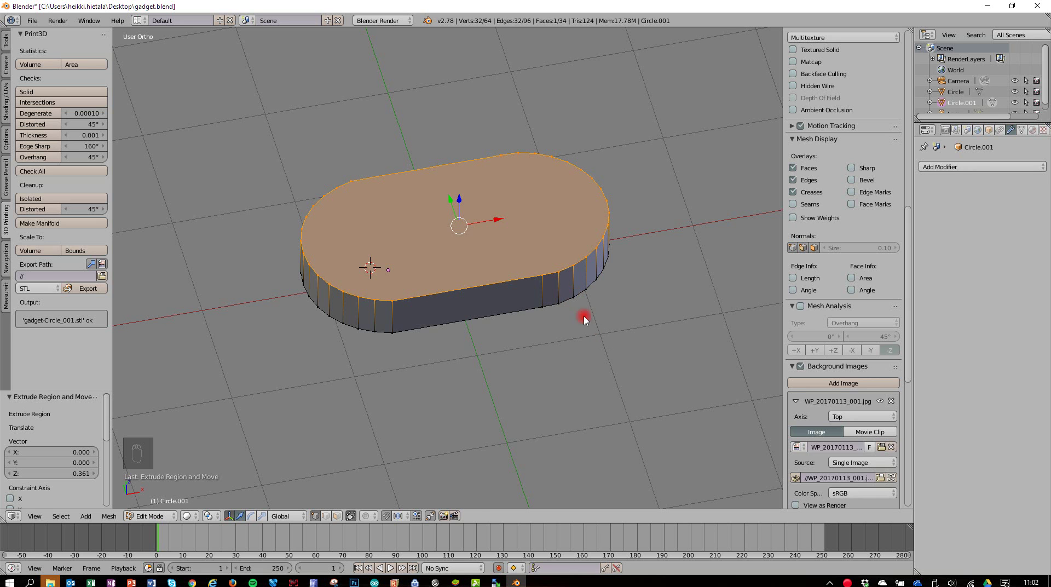
pyautogui.press('Tab')
# Set the plate's dimensions to X 2.5, Y 1.35 and Z 0.3, and switch to the top view.
pyautogui.scroll(10, 826, 263)
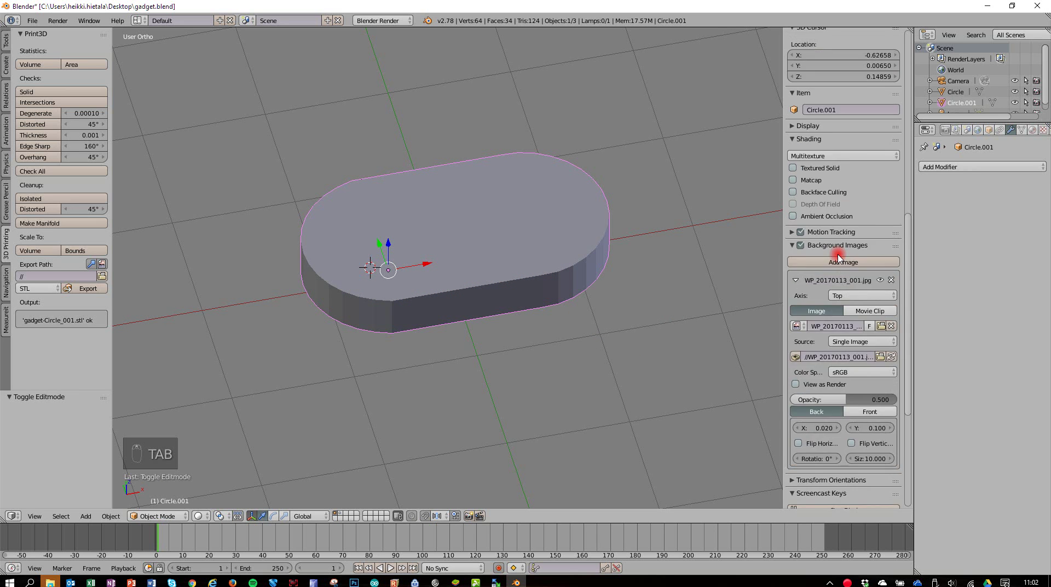
pyautogui.scroll(10, 861, 214)
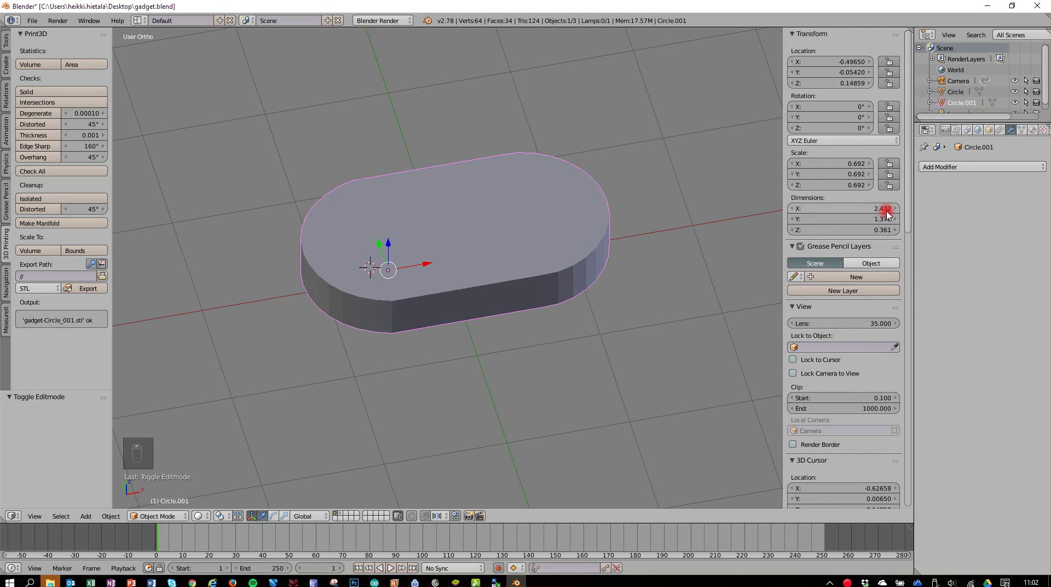
pyautogui.click(886, 210)
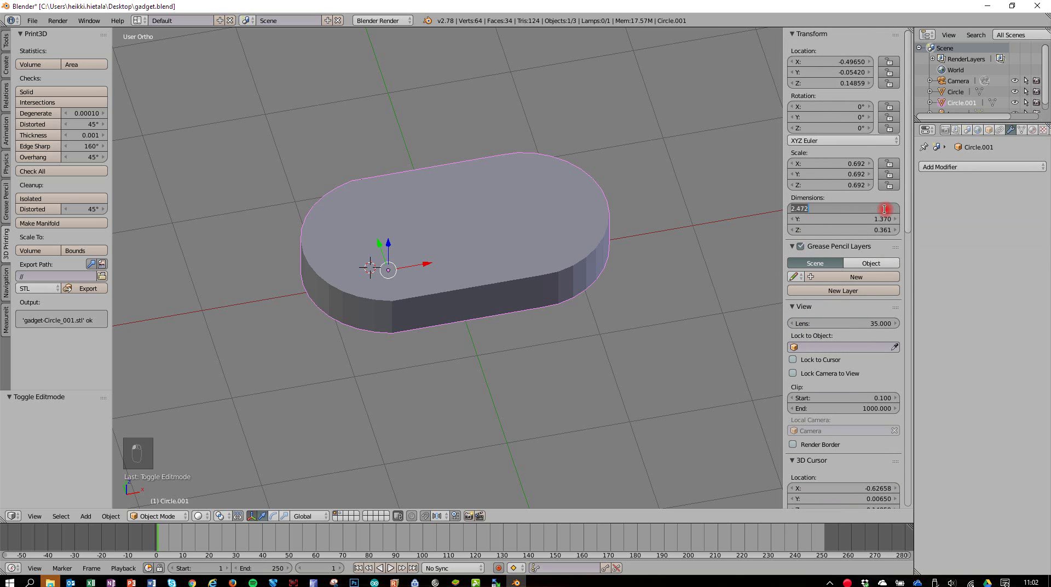
pyautogui.write('2.5')
pyautogui.click(886, 218)
pyautogui.write('1')
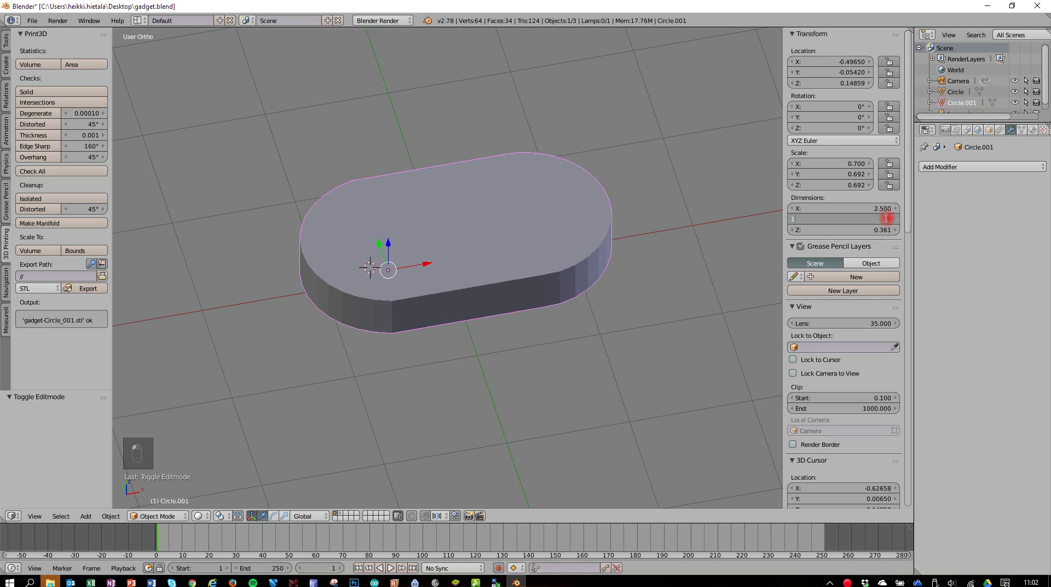
pyautogui.write('.35')
pyautogui.press('Return')
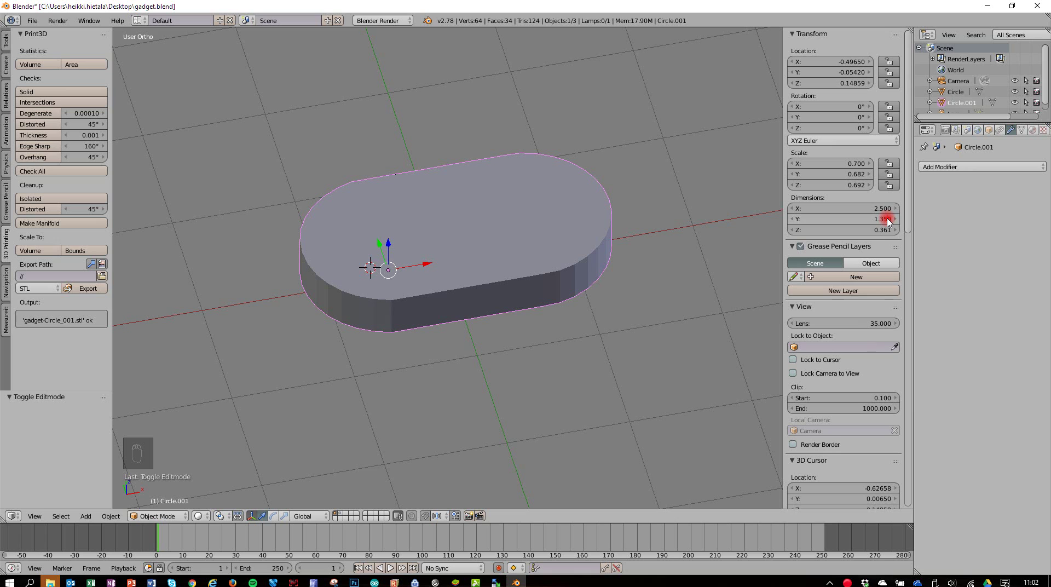
pyautogui.click(884, 231)
pyautogui.write('0')
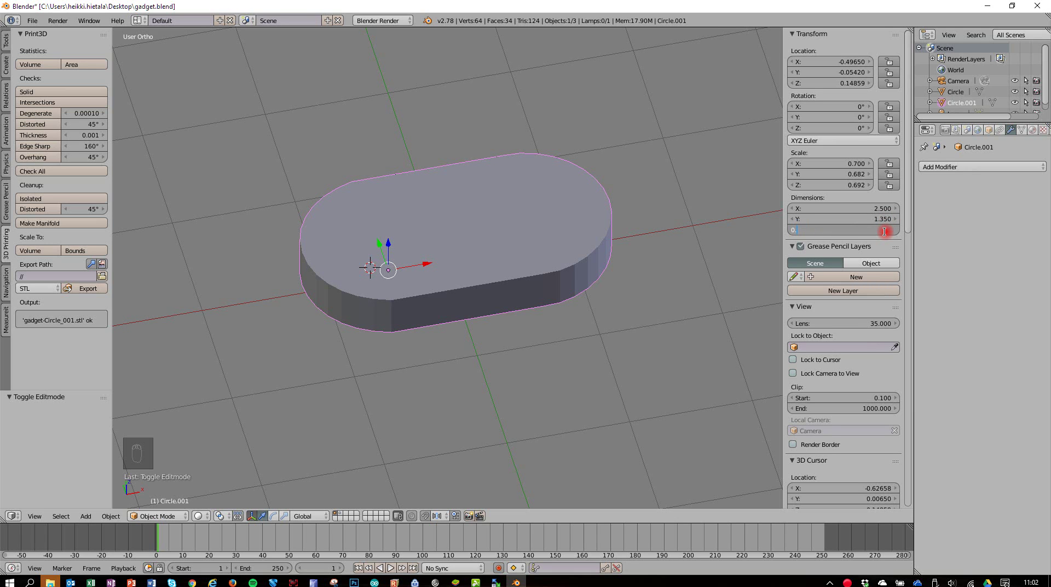
pyautogui.write('.3')
pyautogui.press('Return')
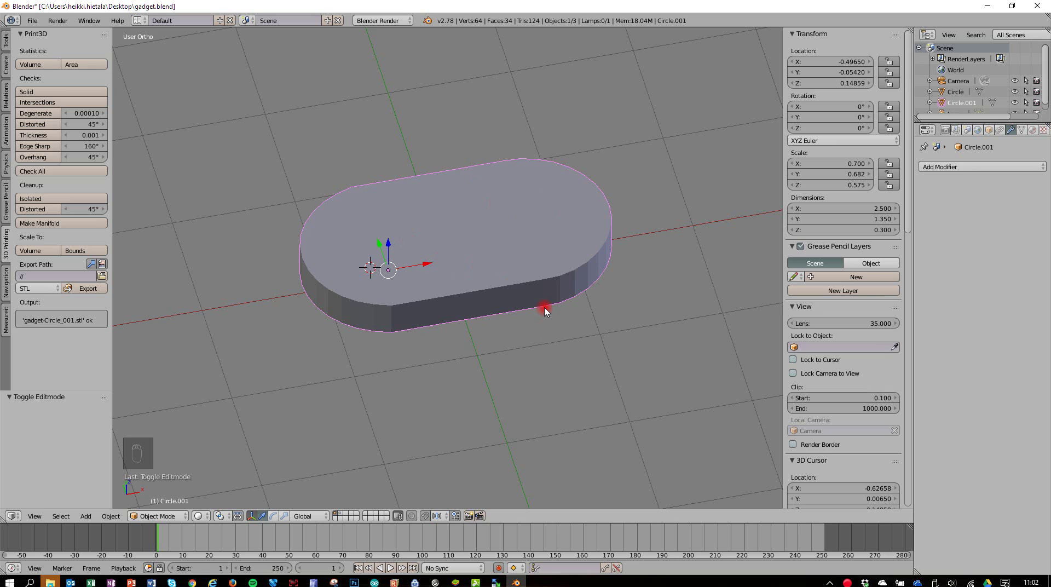
pyautogui.press('KP_7')
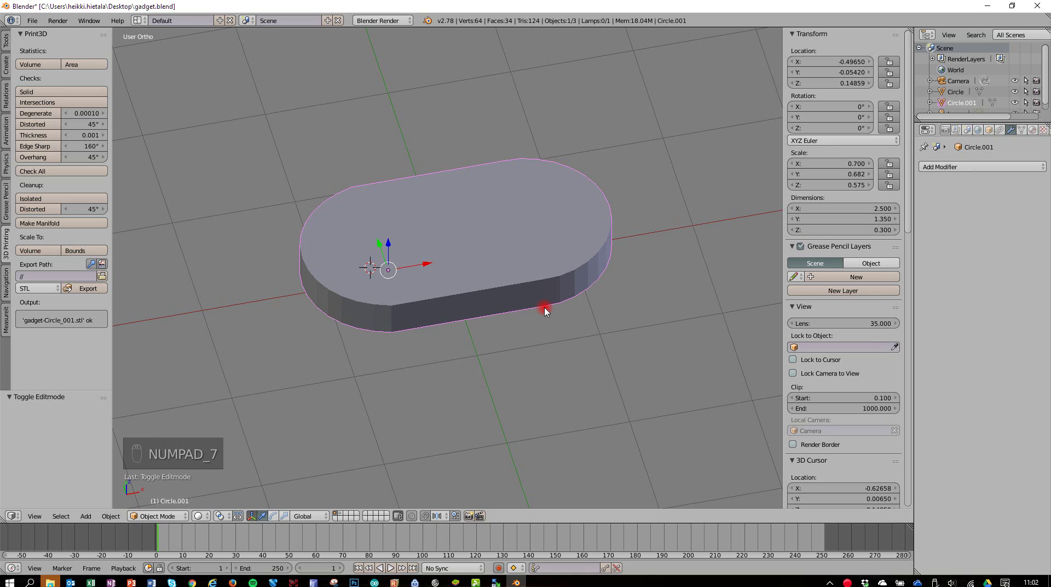
# Switch the top view to wireframe shading and add a cylinder mesh at the 3D cursor.
pyautogui.press('z')
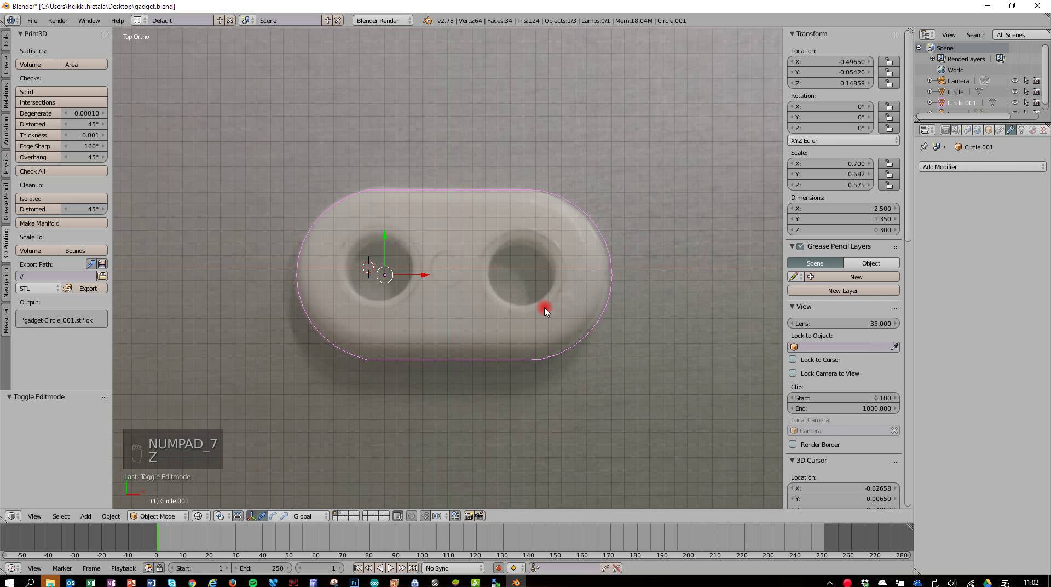
pyautogui.press('z')
pyautogui.press('z')
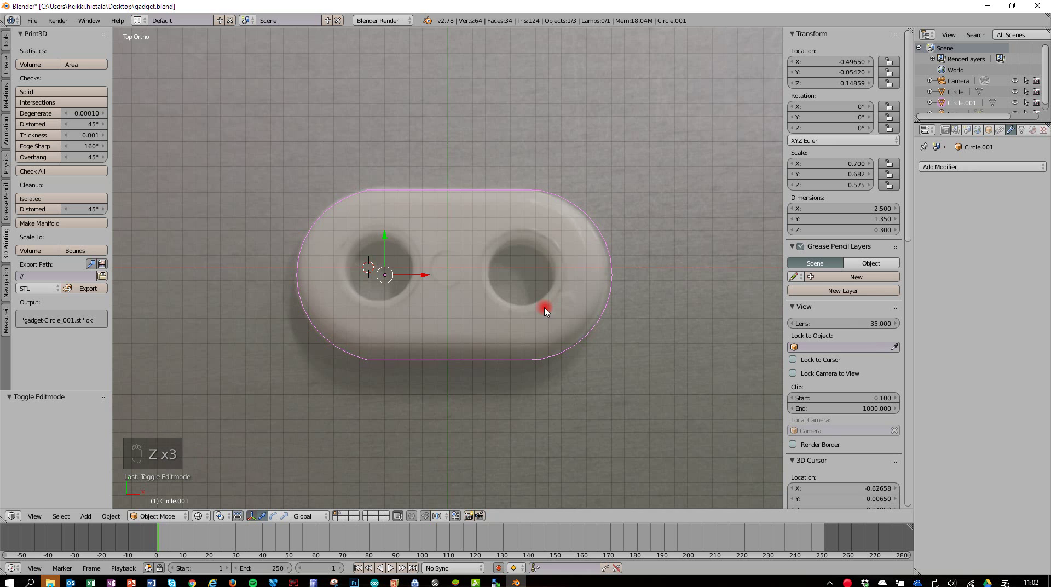
pyautogui.press('z')
pyautogui.press('z')
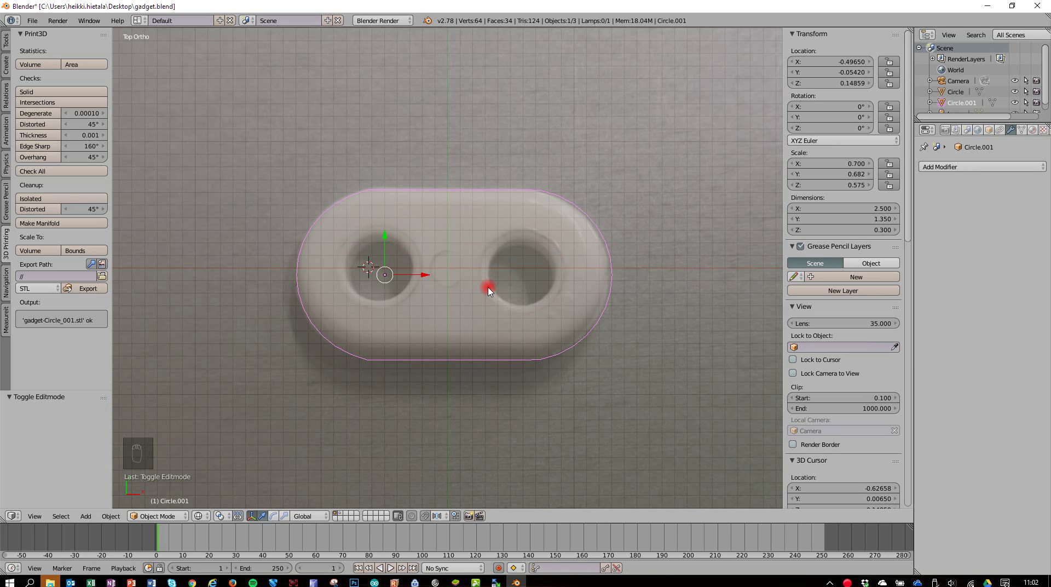
pyautogui.hotkey('shift', 'a')
pyautogui.hotkey('shift', 'a')
pyautogui.moveTo(486, 319)
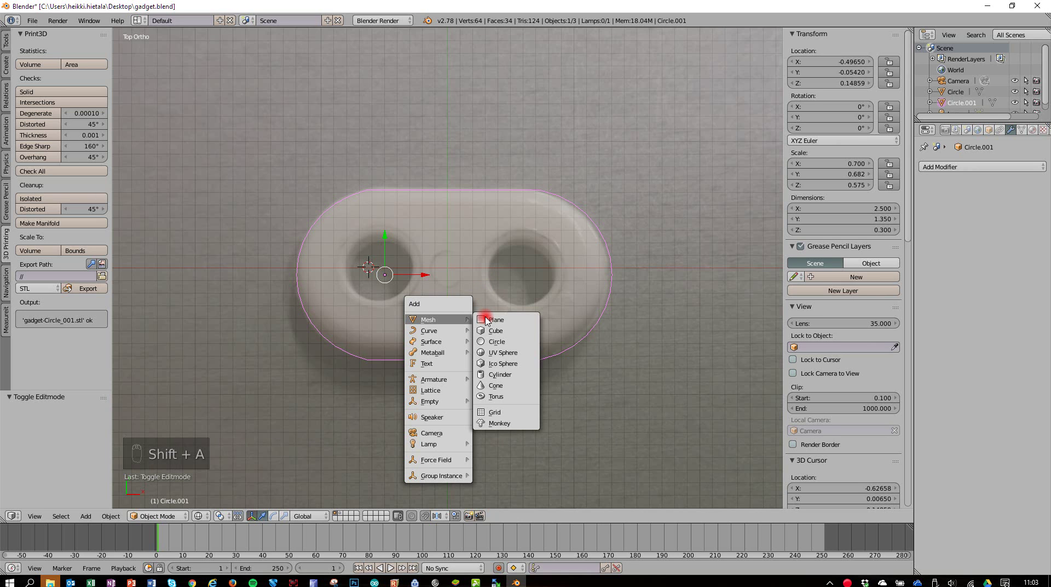
pyautogui.click(495, 376)
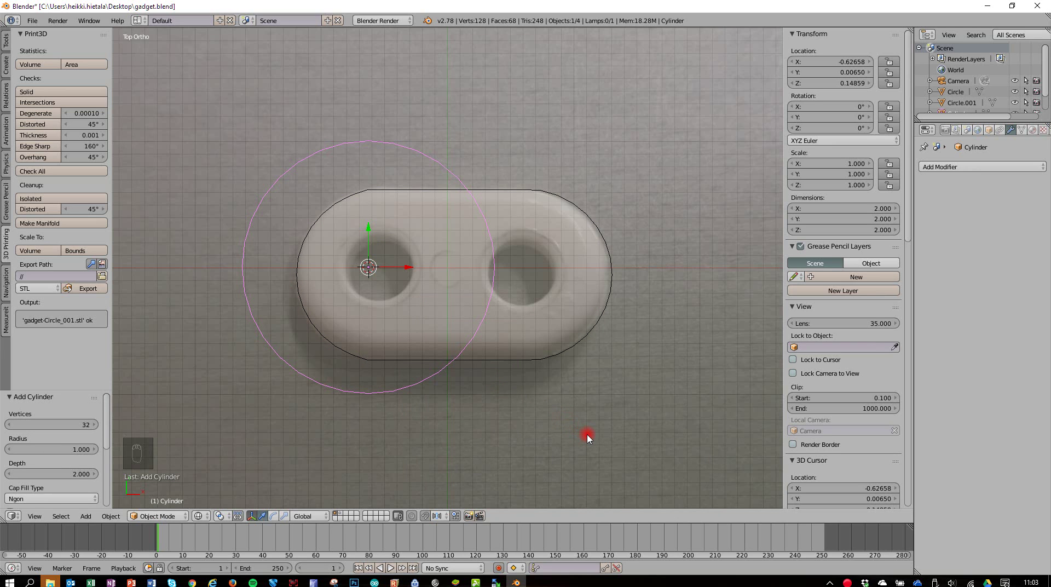
# Scale the cylinder to about 0.335 in X and Y only, and move it about 0.09 along X over the photo's left hole.
pyautogui.press('s')
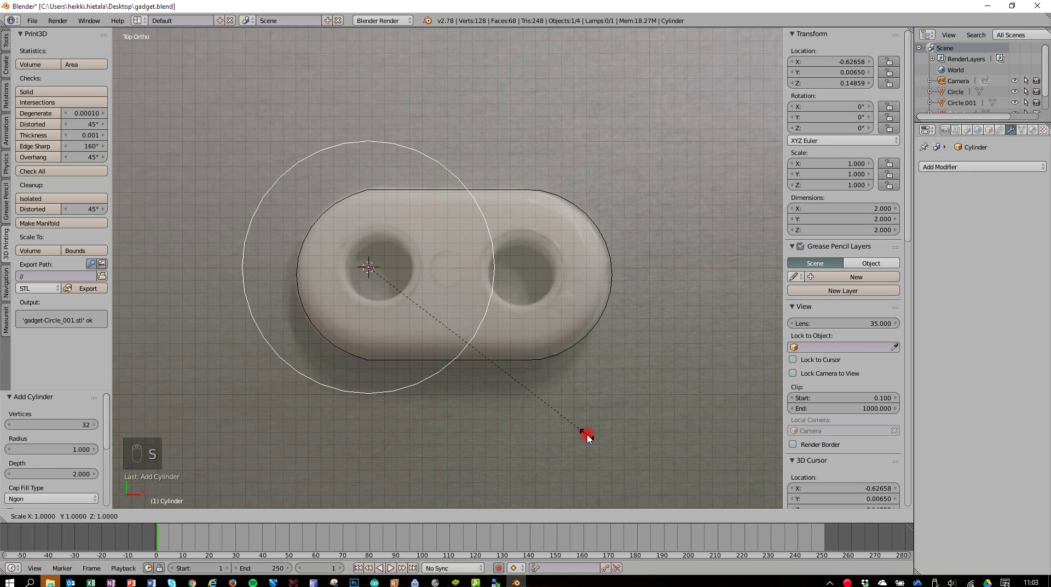
pyautogui.hotkey('shift', 'z')
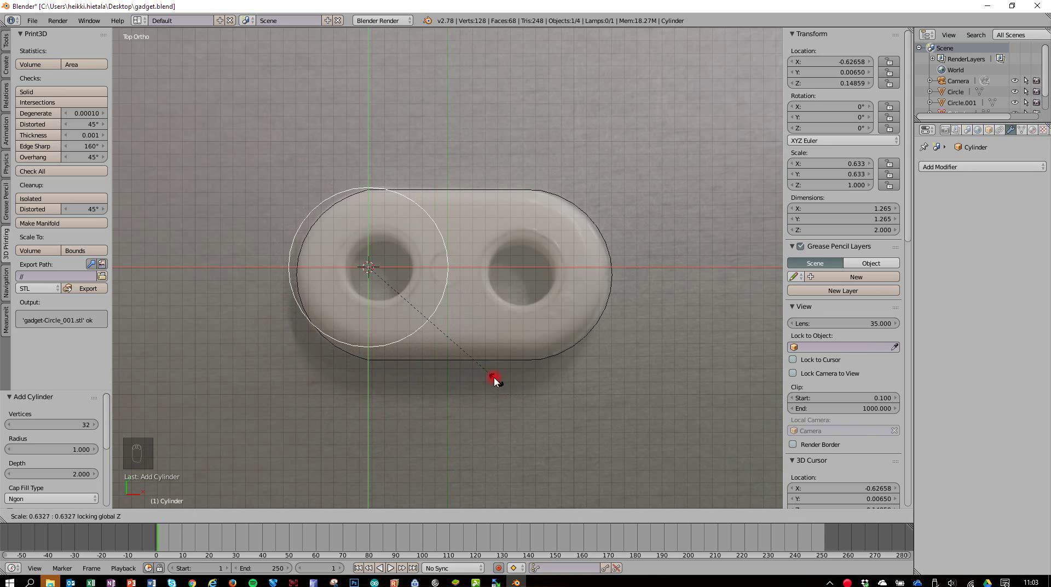
pyautogui.click(428, 333)
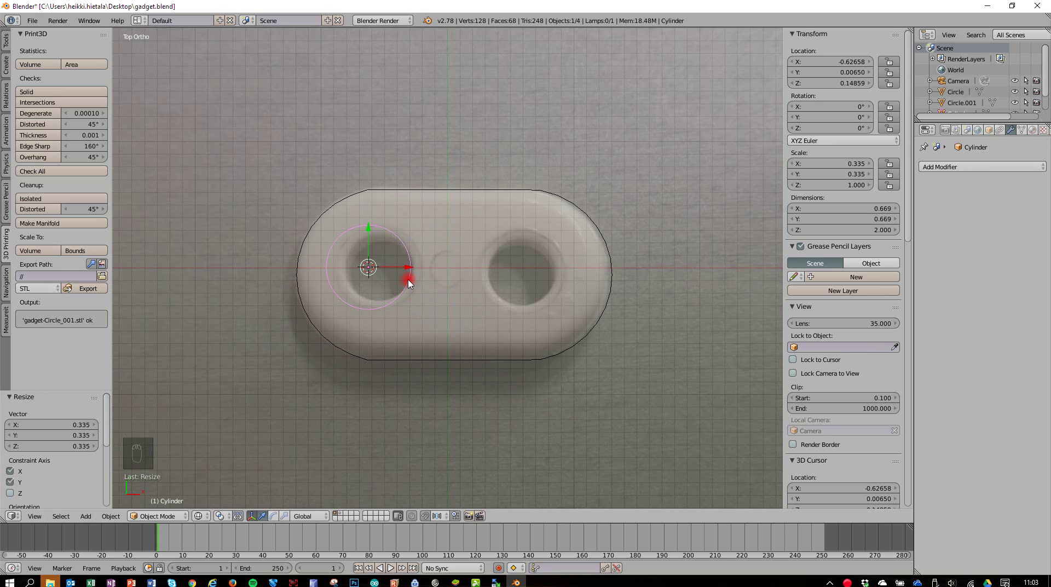
pyautogui.press('g')
pyautogui.press('x')
pyautogui.click(418, 268)
# Scale the cylinder by about 0.74 to a diameter of about 0.5, and nudge it about -0.009 along X to fit the left hole.
pyautogui.press('s')
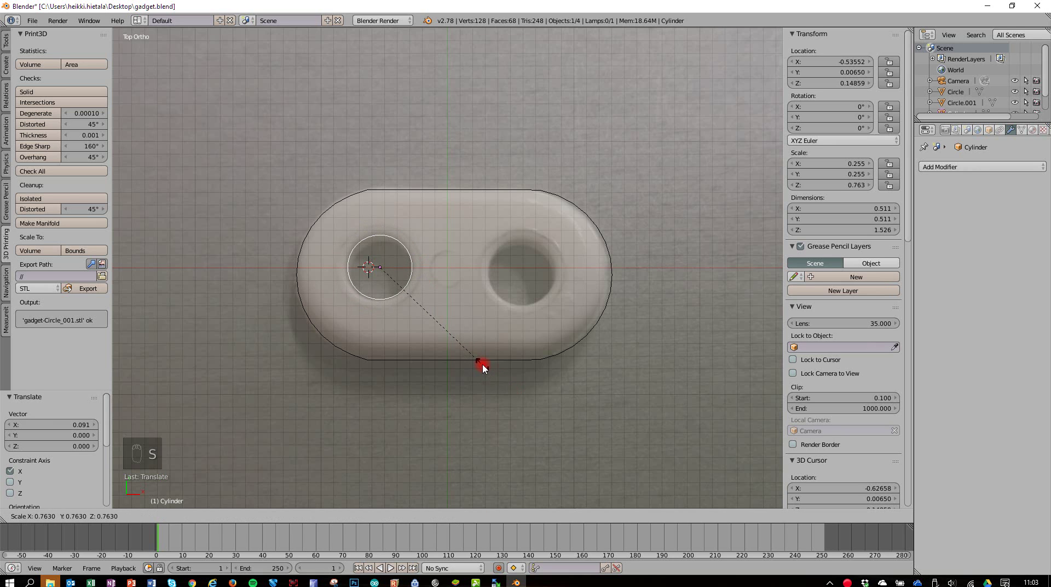
pyautogui.click(481, 358)
pyautogui.press('g')
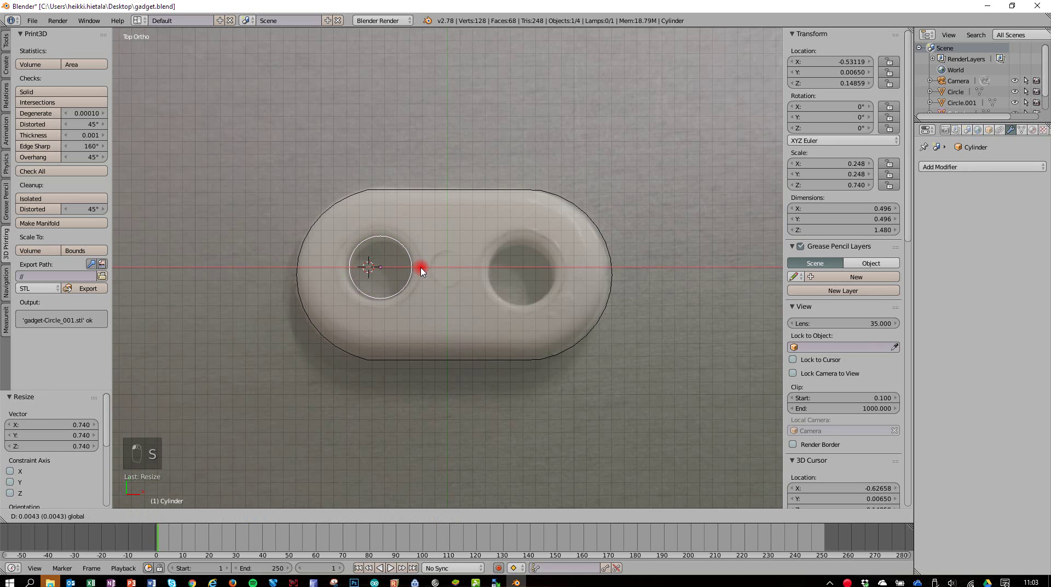
pyautogui.press('x')
pyautogui.click(419, 268)
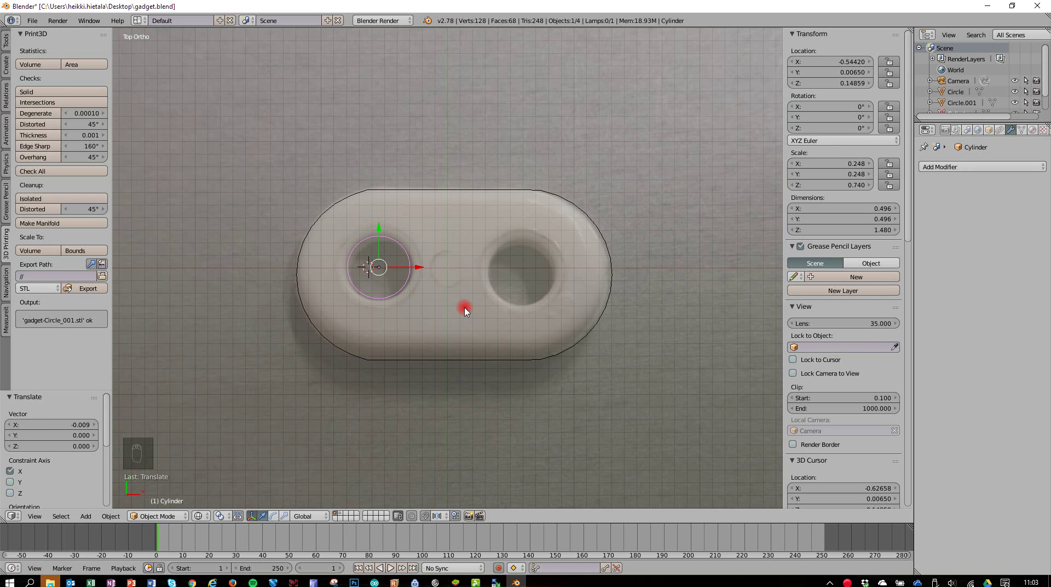
# Duplicate the cylinder and move the copy about 1.12 along X onto the photo's right hole.
pyautogui.hotkey('shift', 'd')
pyautogui.press('x')
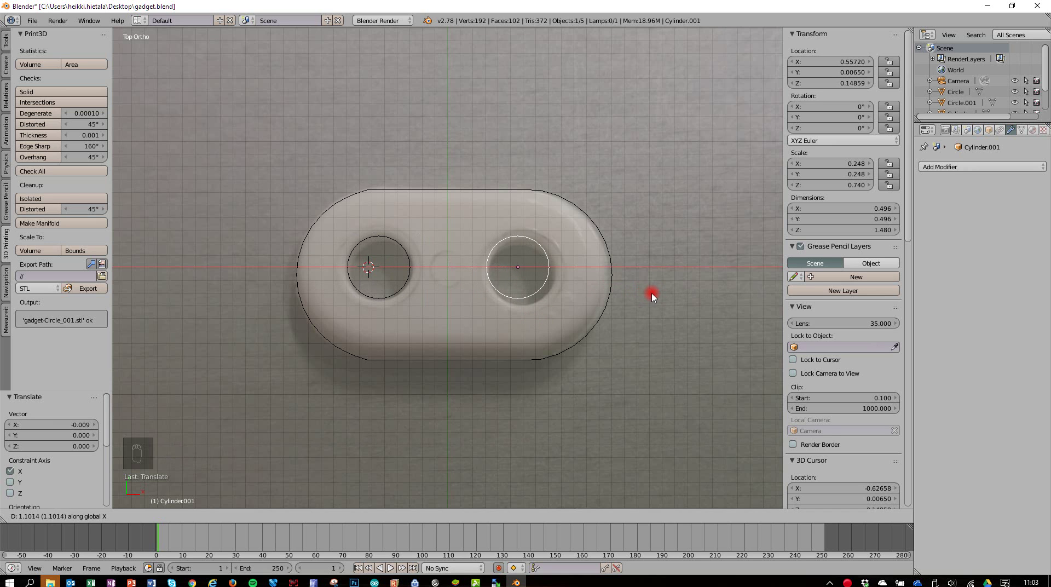
pyautogui.click(653, 296)
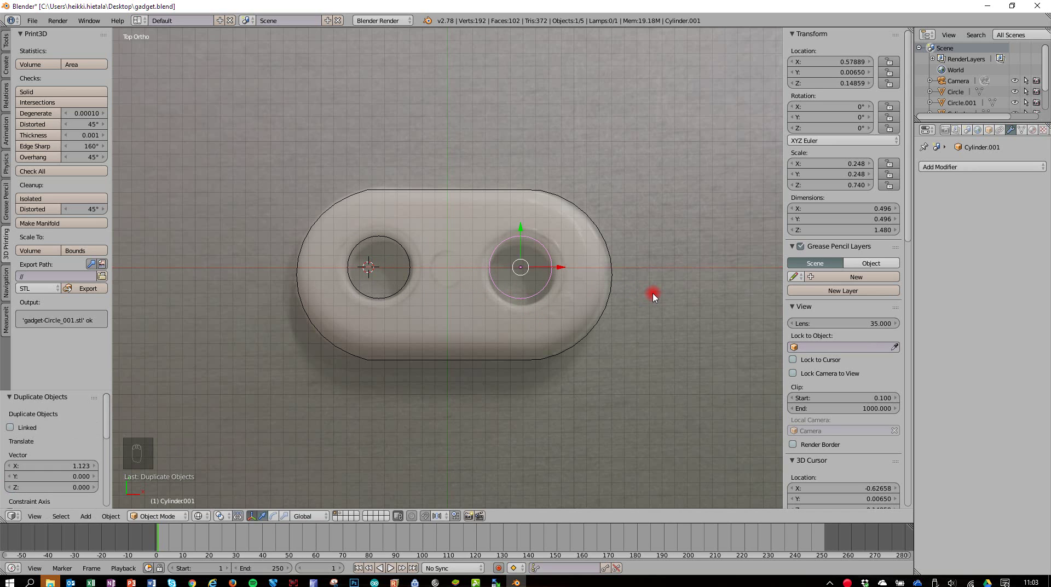
# Set the background image's Y offset to 0.200.
pyautogui.scroll(-1, 860, 414)
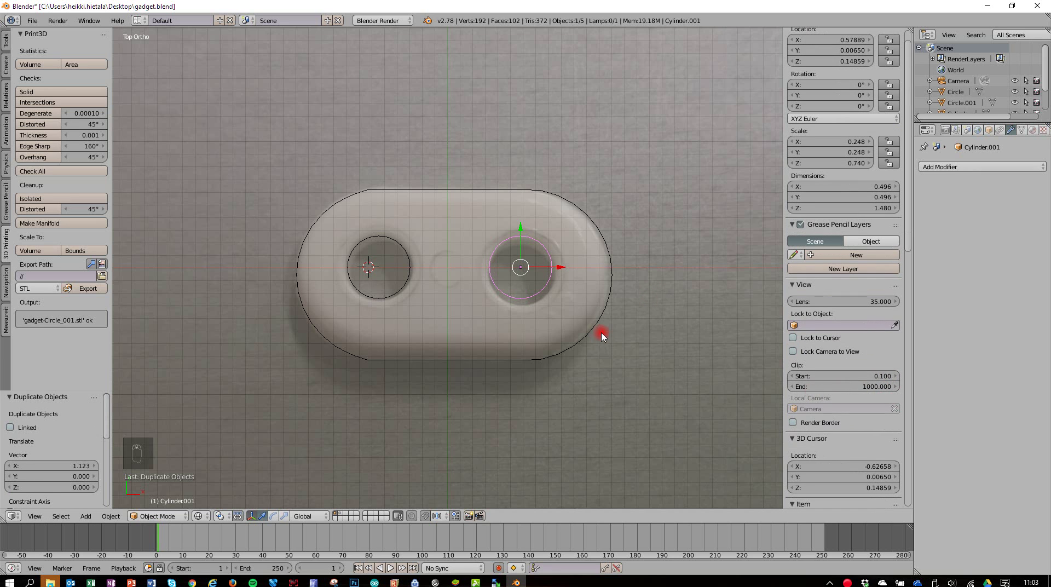
pyautogui.scroll(-10, 824, 348)
pyautogui.scroll(-4, 827, 348)
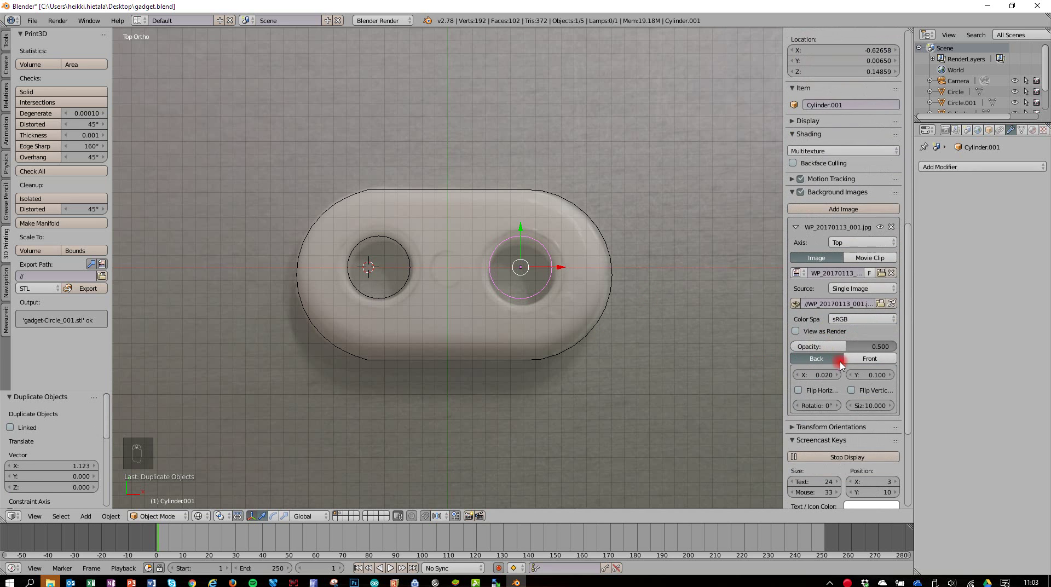
pyautogui.moveTo(877, 374); pyautogui.dragTo(878, 374)
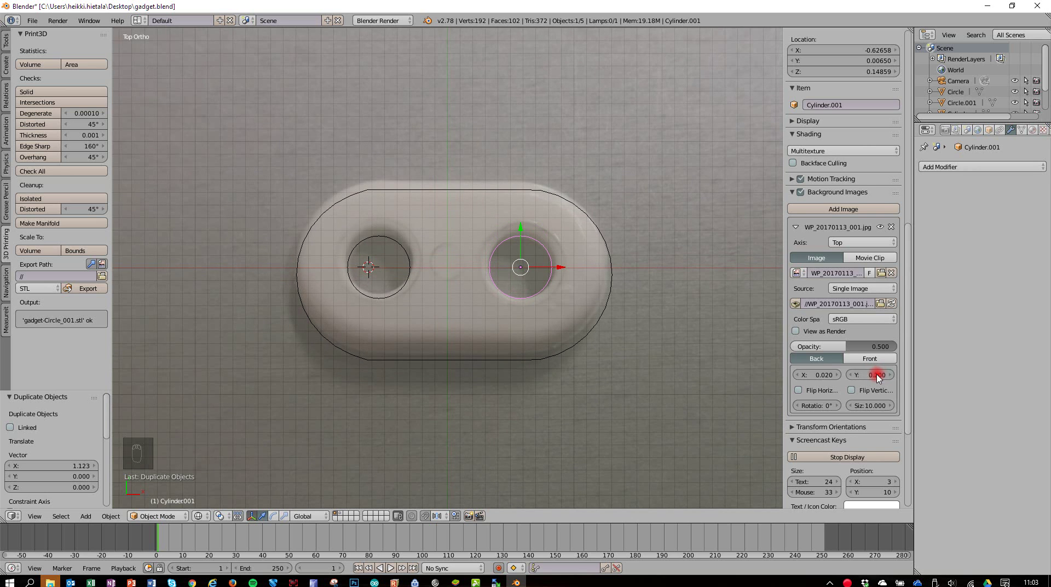
# Return to solid shading in an angled view, select both cylinders and join them into one object.
pyautogui.moveTo(685, 345); pyautogui.dragTo(697, 284, button='middle')
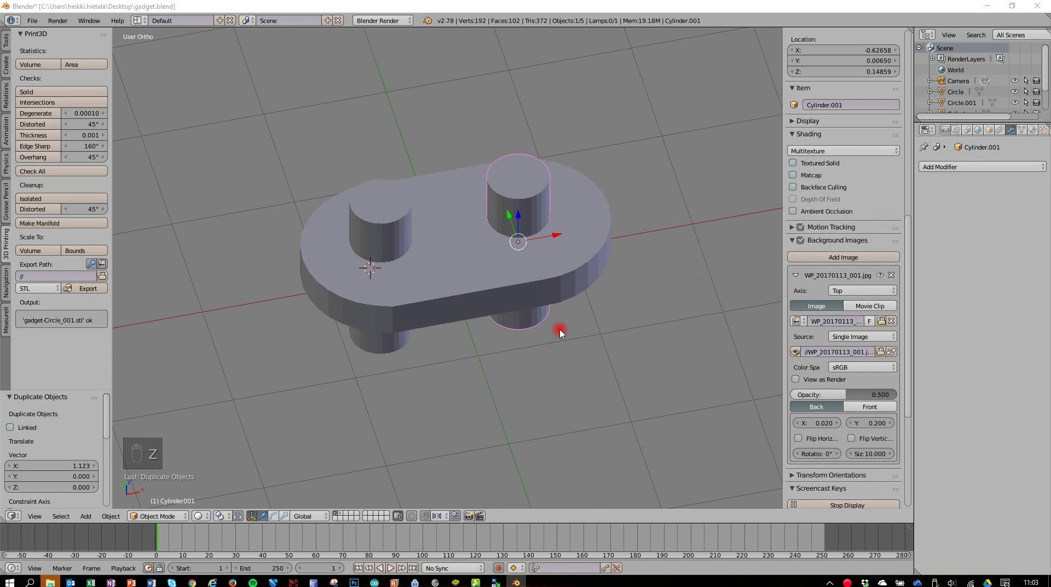
pyautogui.rightClick(529, 276)
pyautogui.rightClick(528, 212)
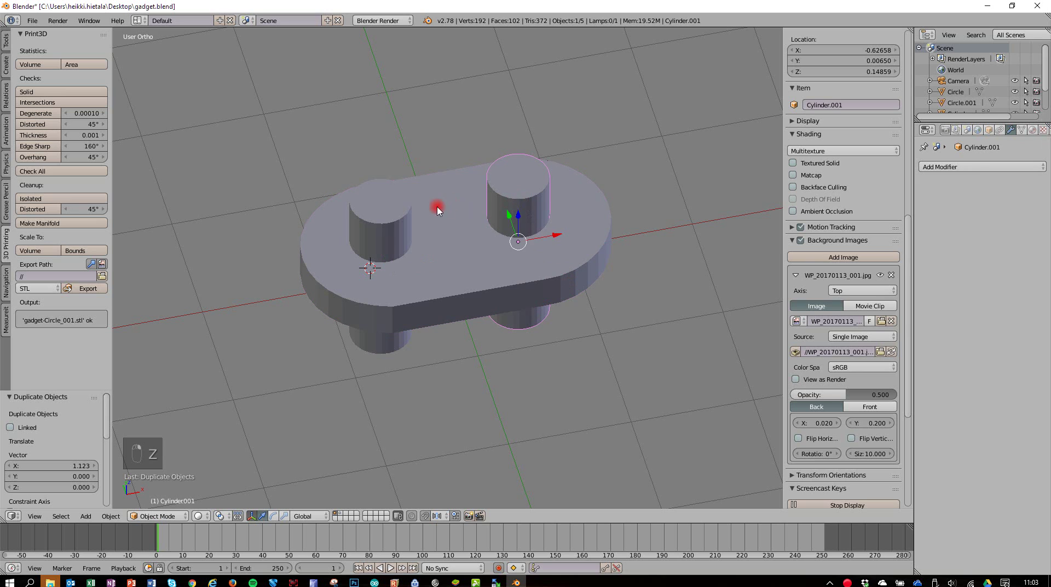
pyautogui.rightClick(386, 216)
pyautogui.rightClick(516, 194)
pyautogui.rightClick(517, 188)
pyautogui.rightClick(367, 213)
pyautogui.keyDown('shift'); pyautogui.rightClick(524, 204); pyautogui.keyUp('shift')
pyautogui.hotkey('ctrl', 'j')
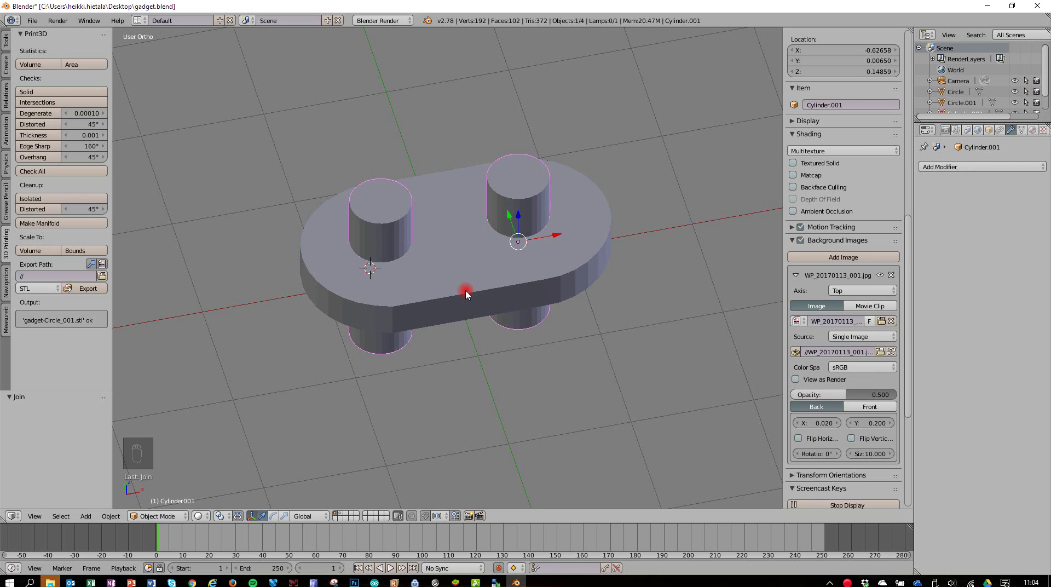
# Apply location, rotation and scale to the rounded plate.
pyautogui.rightClick(394, 315)
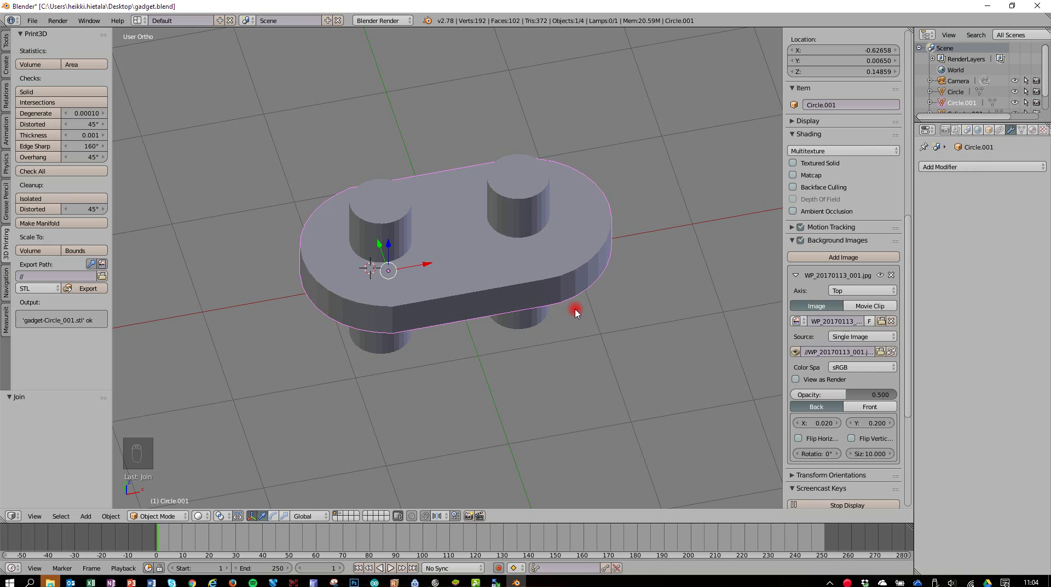
pyautogui.hotkey('ctrl', 'a')
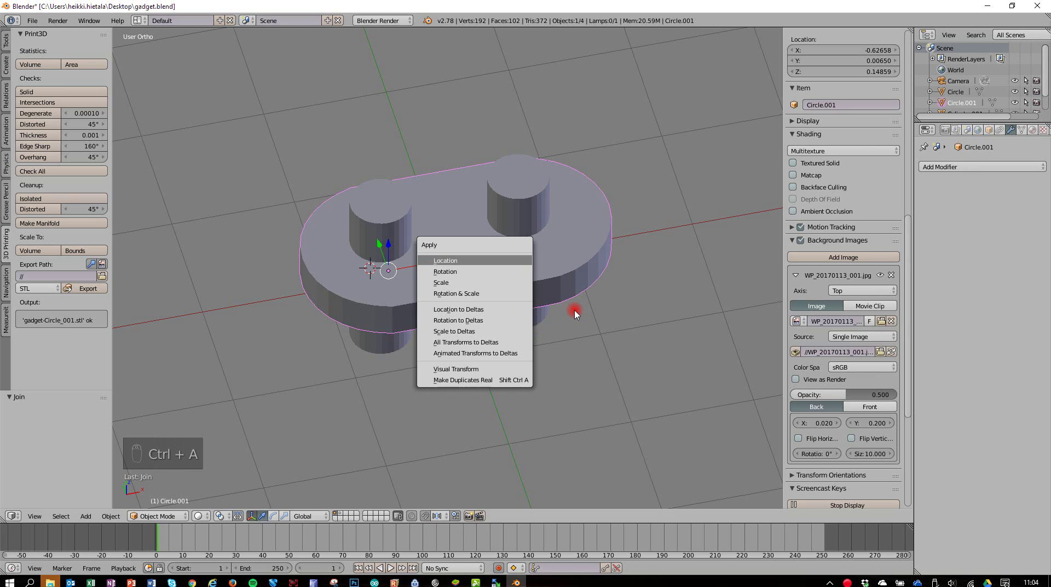
pyautogui.click(457, 262)
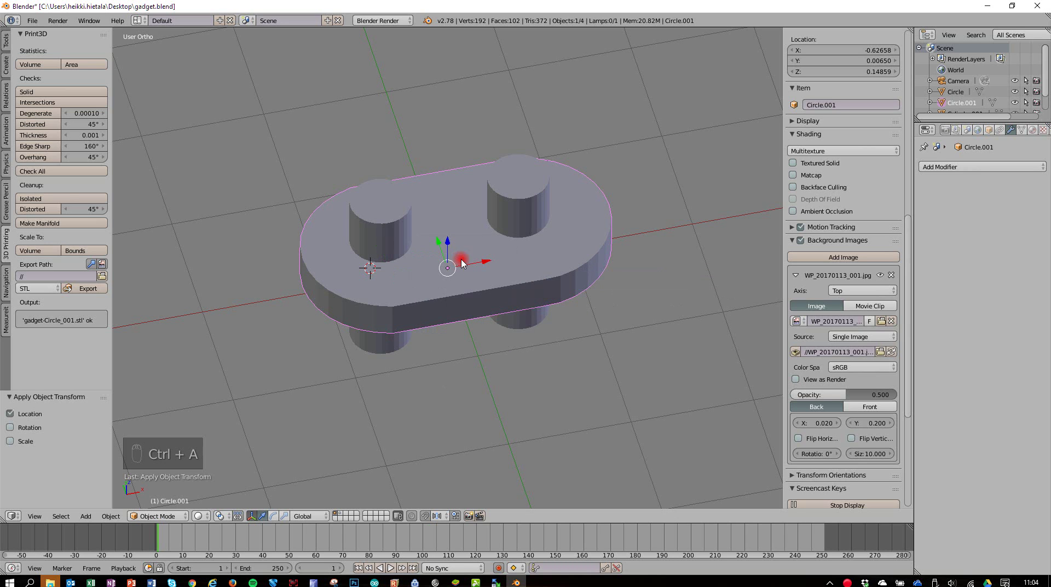
pyautogui.click(10, 427)
pyautogui.click(10, 442)
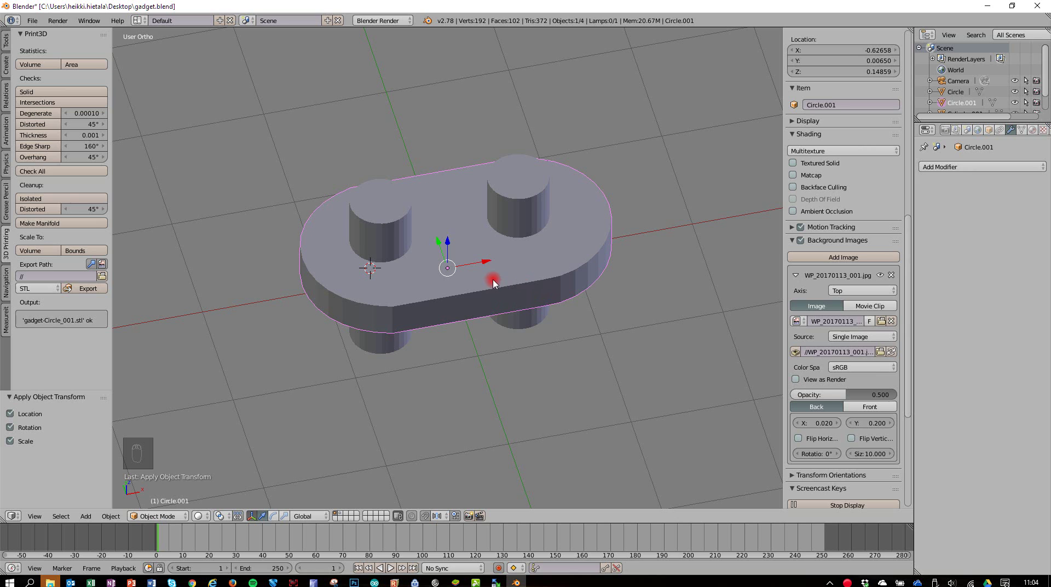
# Apply location, rotation and scale to the joined cylinders.
pyautogui.rightClick(404, 216)
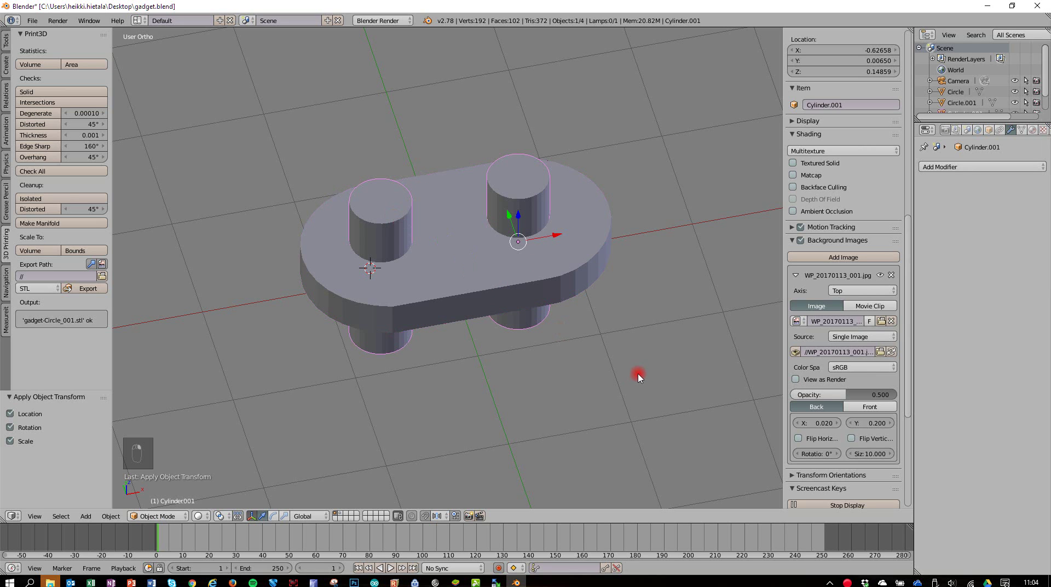
pyautogui.hotkey('ctrl', 'a')
pyautogui.click(613, 374)
pyautogui.click(10, 428)
pyautogui.click(10, 441)
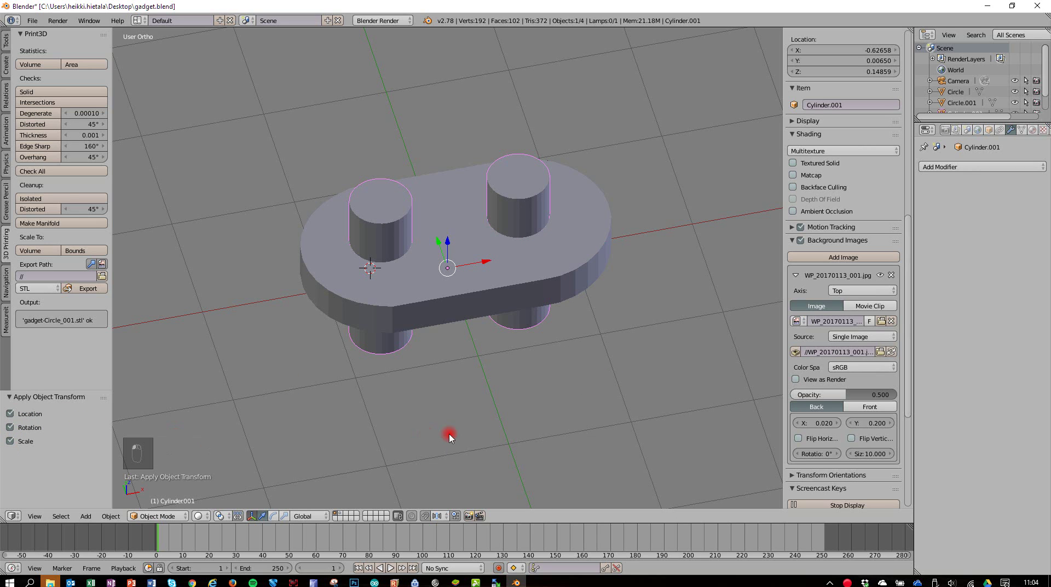
# Add a Boolean modifier to the plate with operation Difference and object Cylinder.001, and apply it.
pyautogui.rightClick(557, 271)
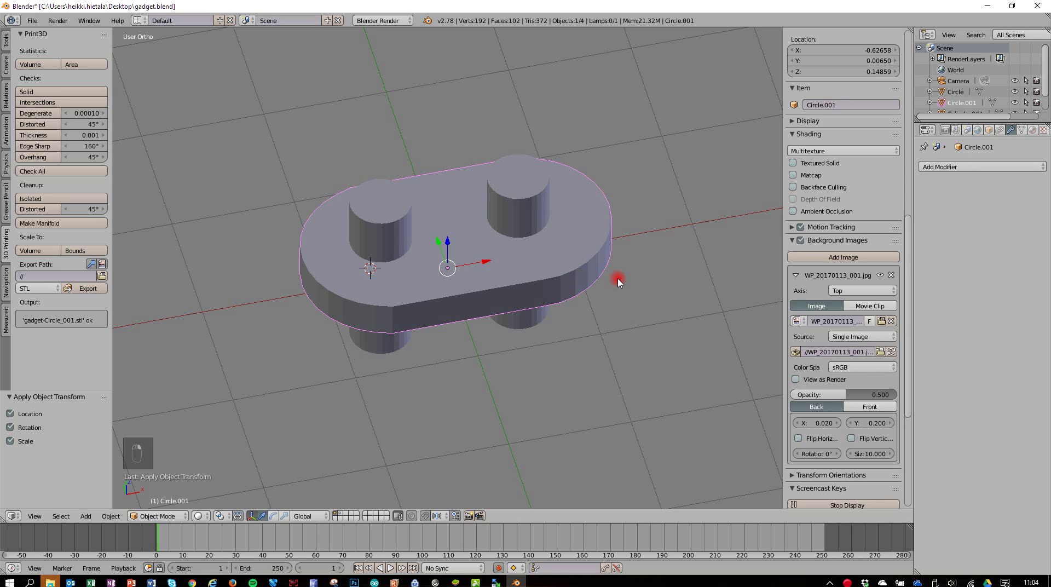
pyautogui.click(957, 166)
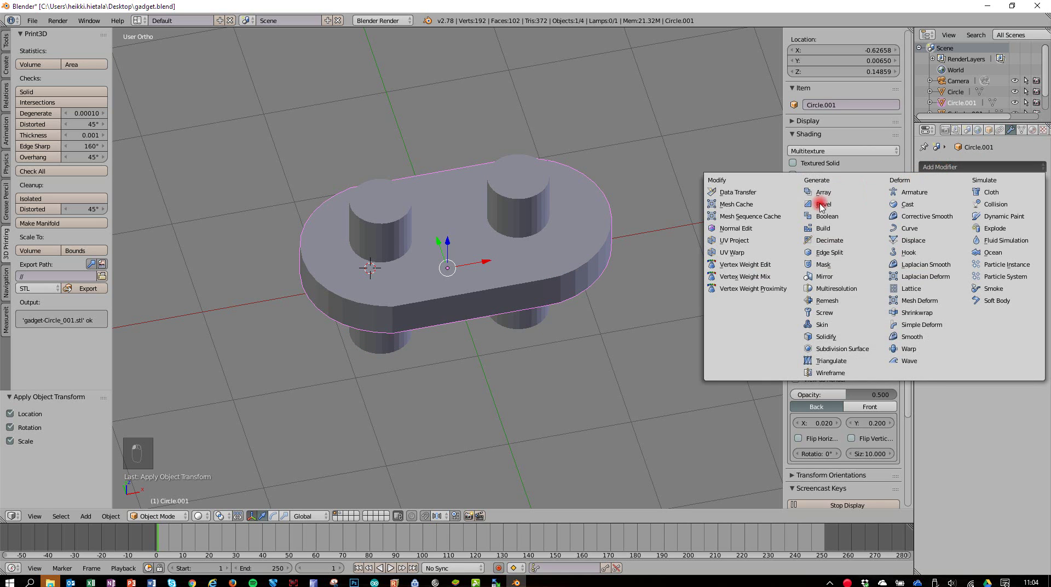
pyautogui.click(827, 216)
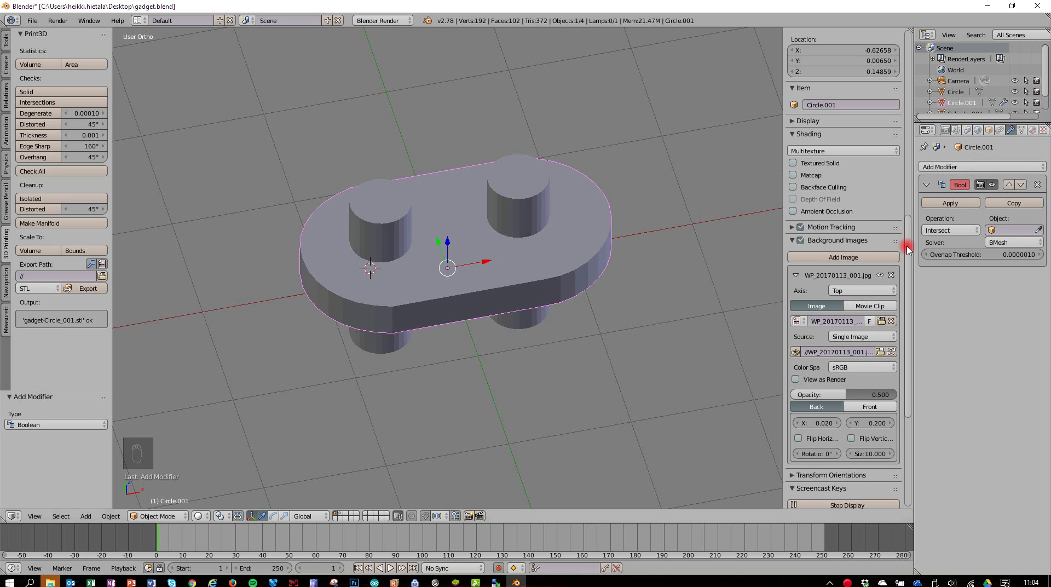
pyautogui.click(960, 230)
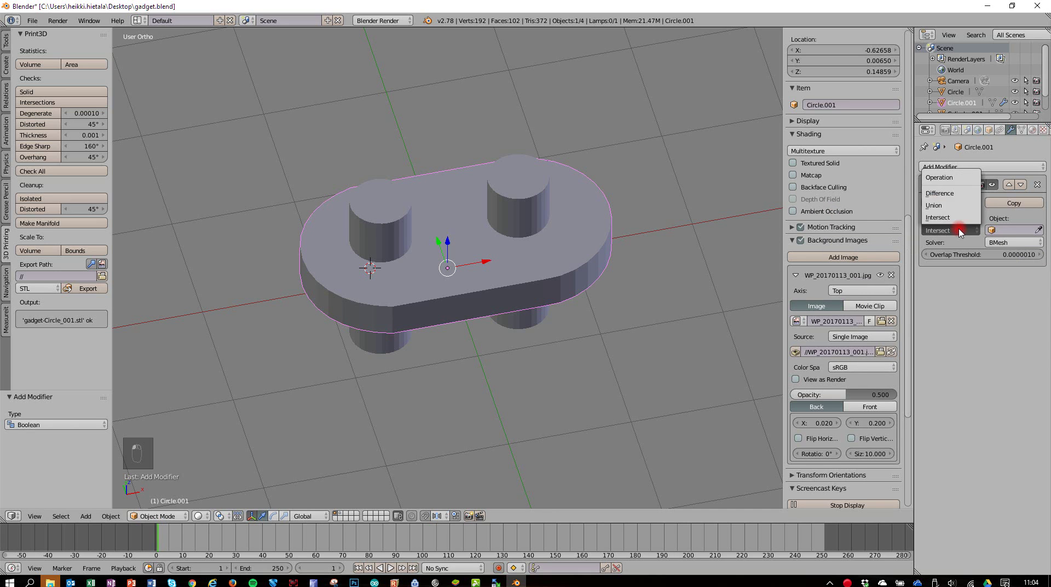
pyautogui.click(957, 193)
pyautogui.click(994, 228)
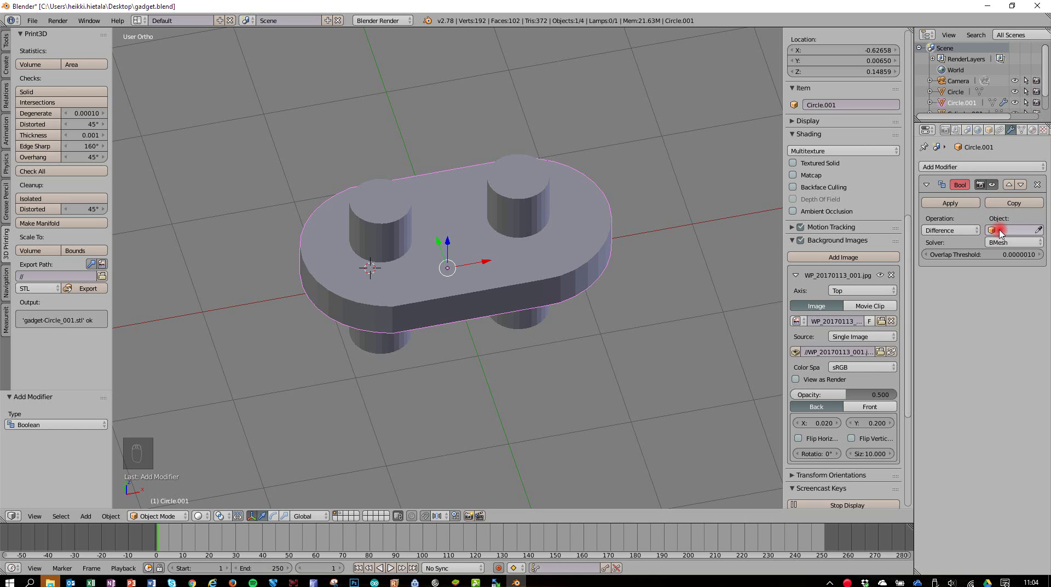
pyautogui.click(1001, 231)
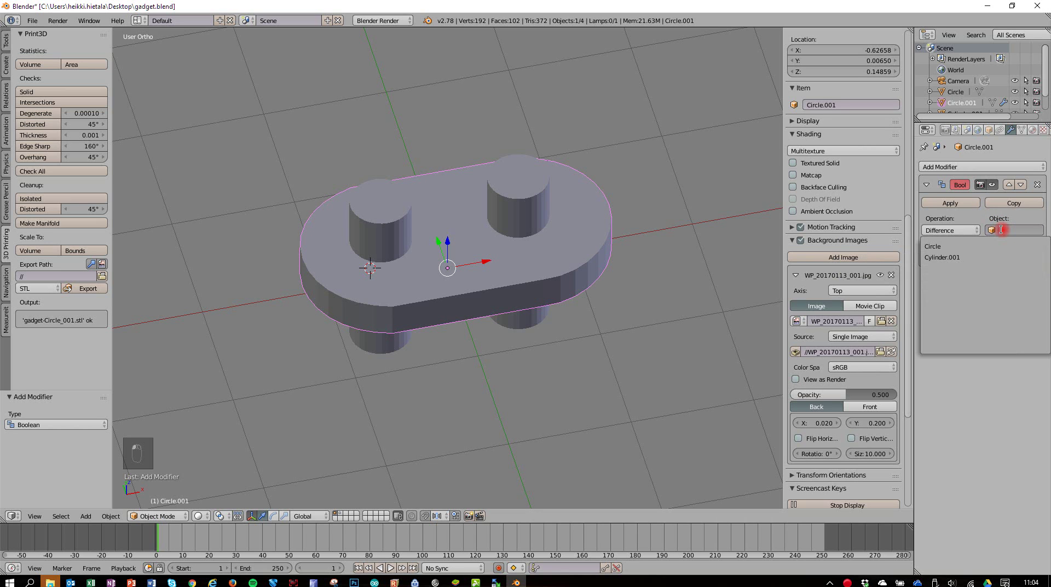
pyautogui.click(958, 259)
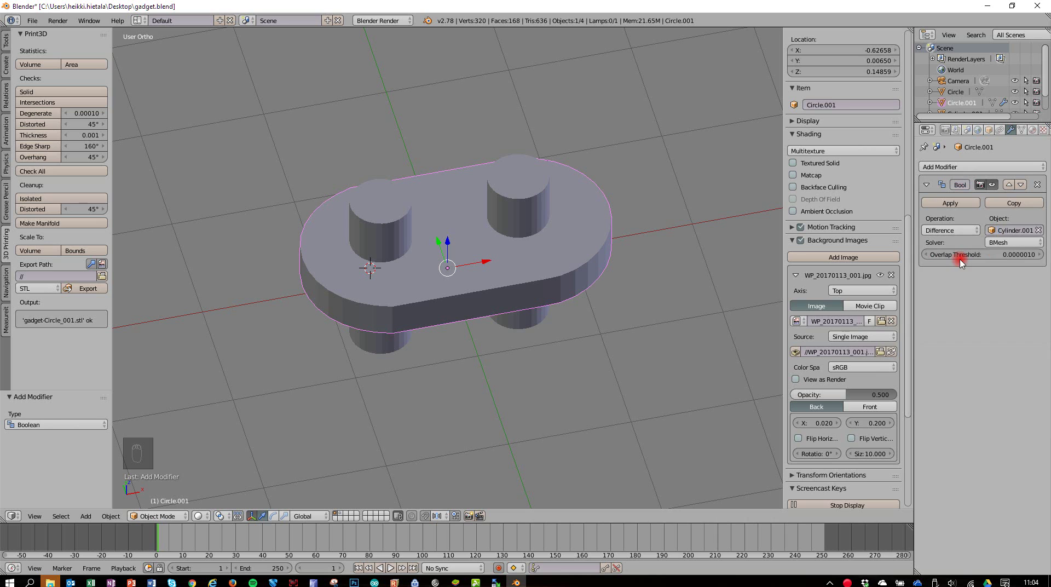
pyautogui.click(952, 203)
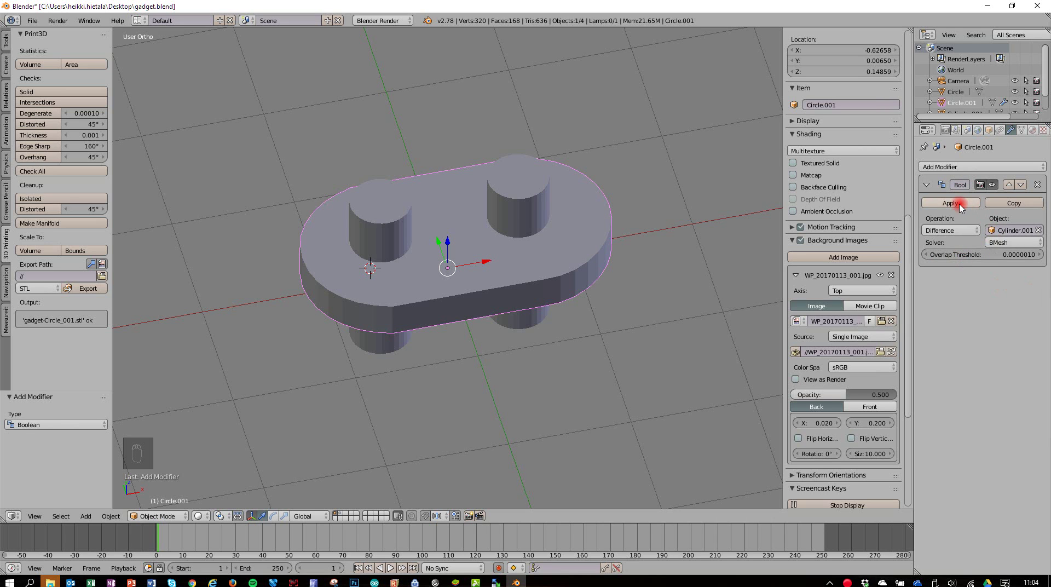
# Delete the joined cylinders and look over the two holes cut through the plate.
pyautogui.rightClick(518, 201)
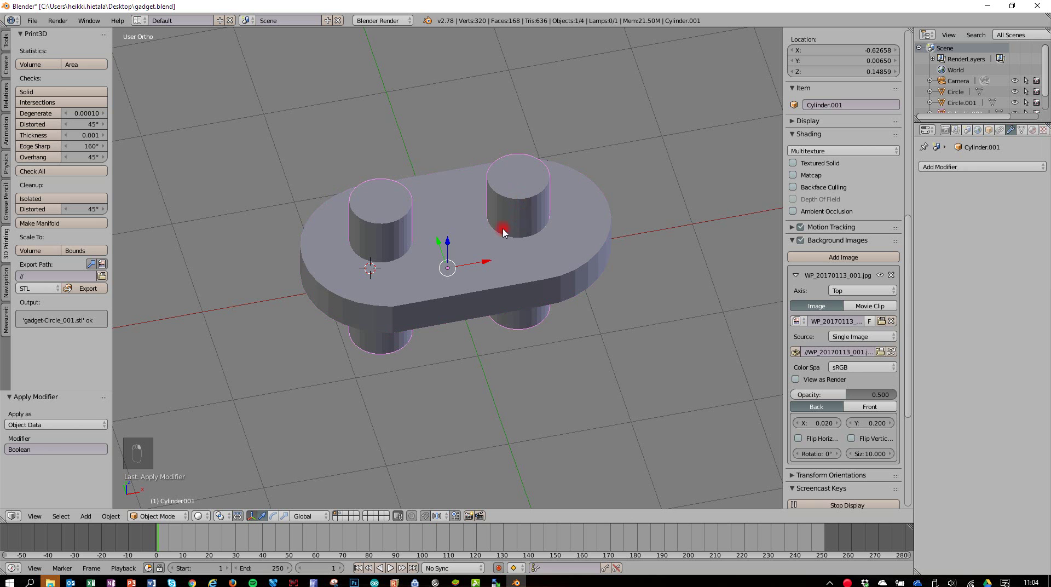
pyautogui.press('Delete')
pyautogui.click(484, 274)
pyautogui.moveTo(475, 304); pyautogui.dragTo(535, 324, button='middle')
pyautogui.scroll(2, 509, 301)
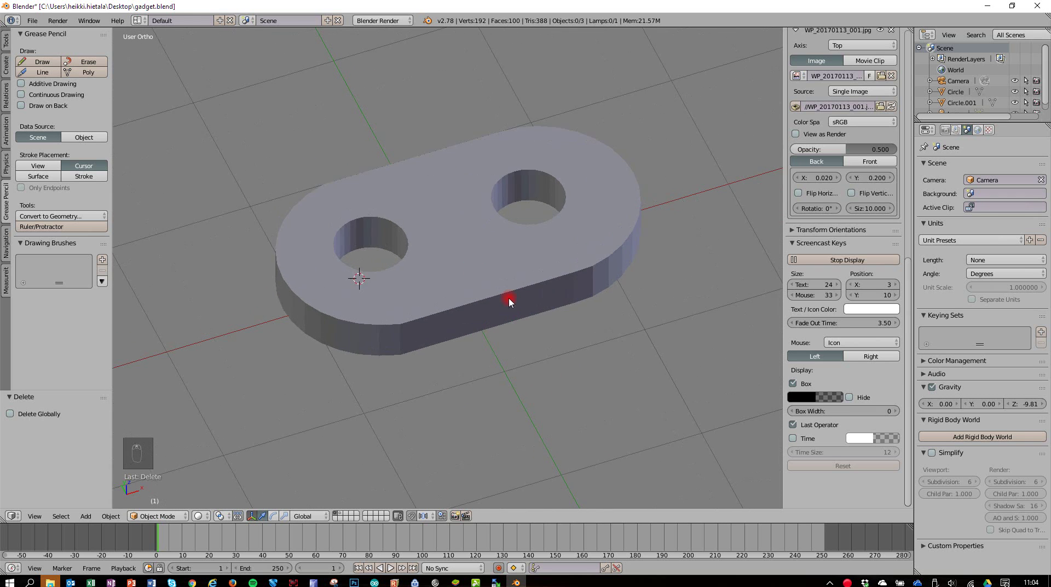
# Compare the plate with the background photo in top view, moving it aside and cancelling the move, and inspect it in perspective.
pyautogui.scroll(1, 509, 300)
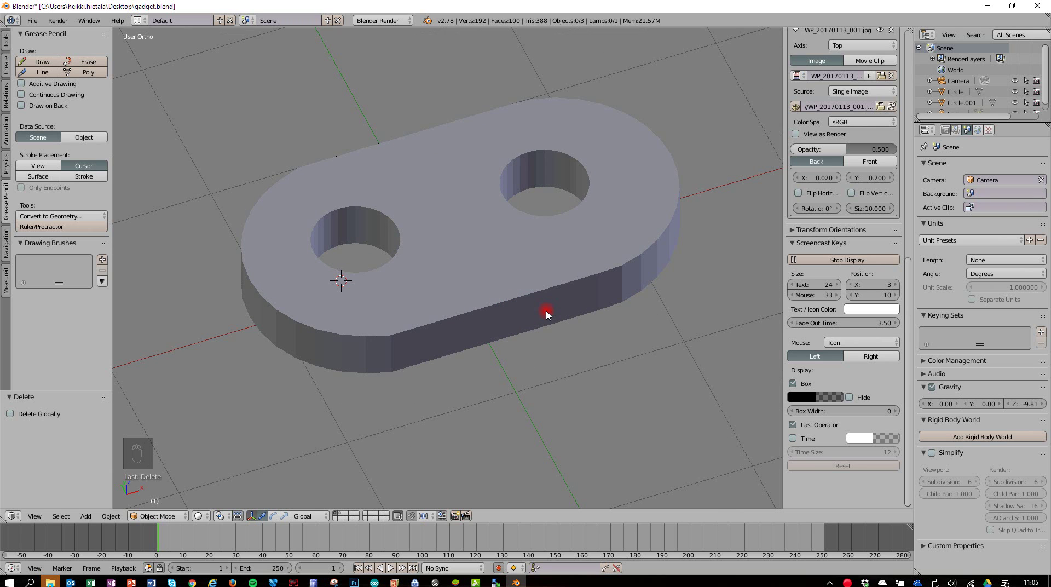
pyautogui.press('KP_7')
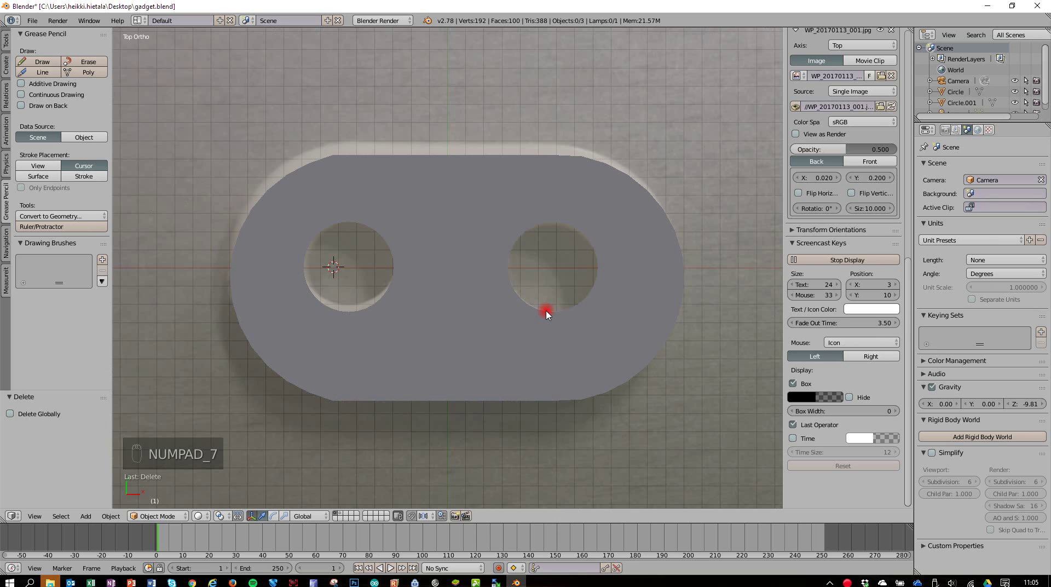
pyautogui.rightClick(539, 249)
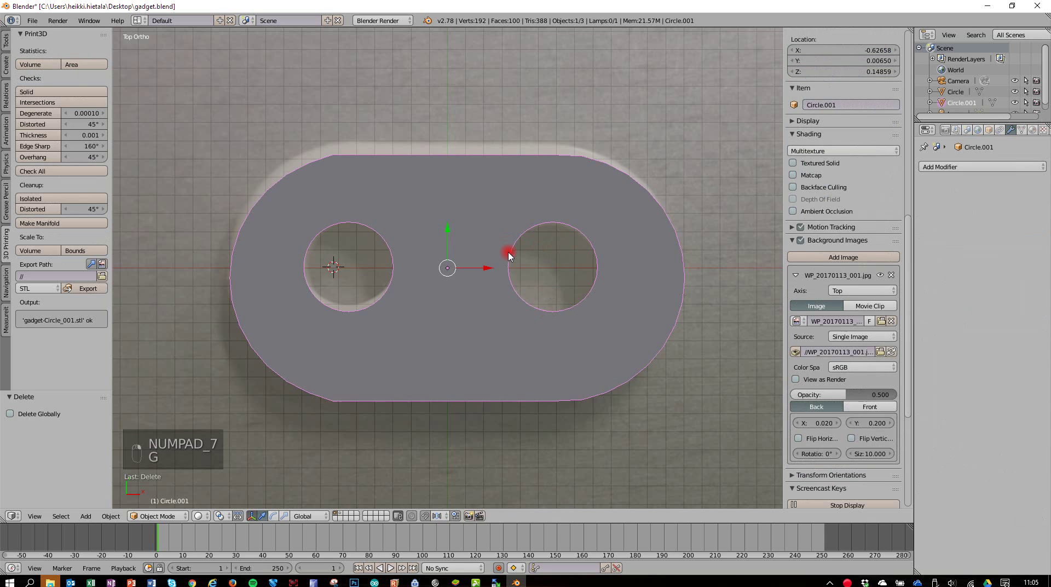
pyautogui.press('g')
pyautogui.press('g')
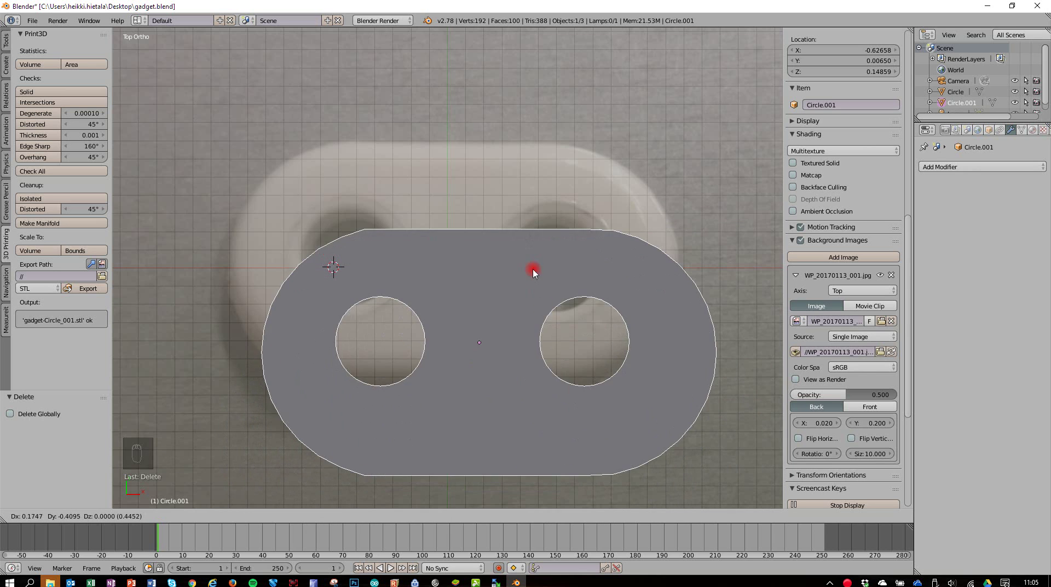
pyautogui.rightClick(558, 320)
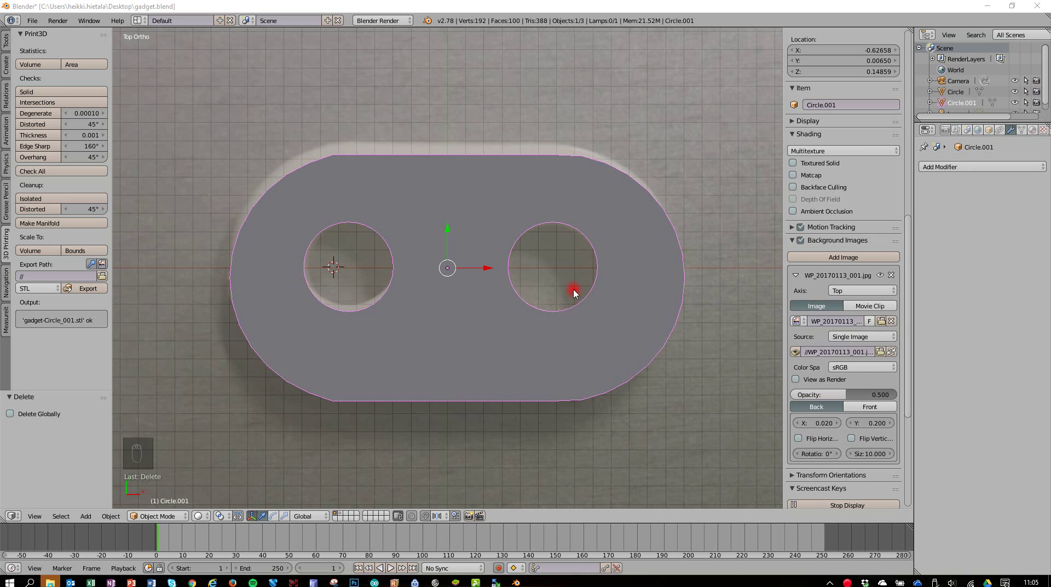
pyautogui.moveTo(549, 378); pyautogui.dragTo(579, 319, button='middle')
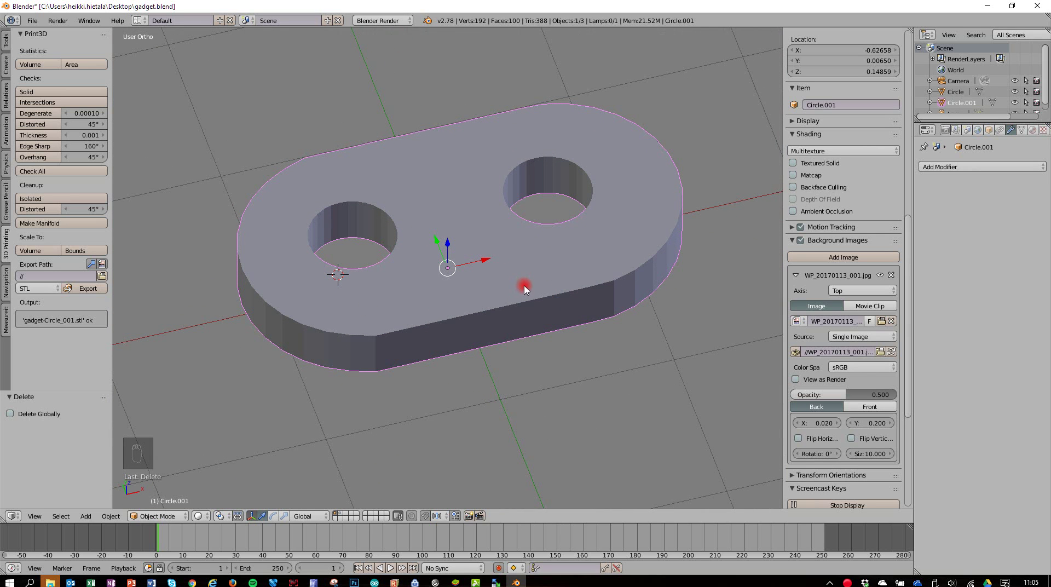
# Switch the plate to Edit Mode and select the outer edge loop of its upper face.
pyautogui.press('Tab')
pyautogui.press('Tab')
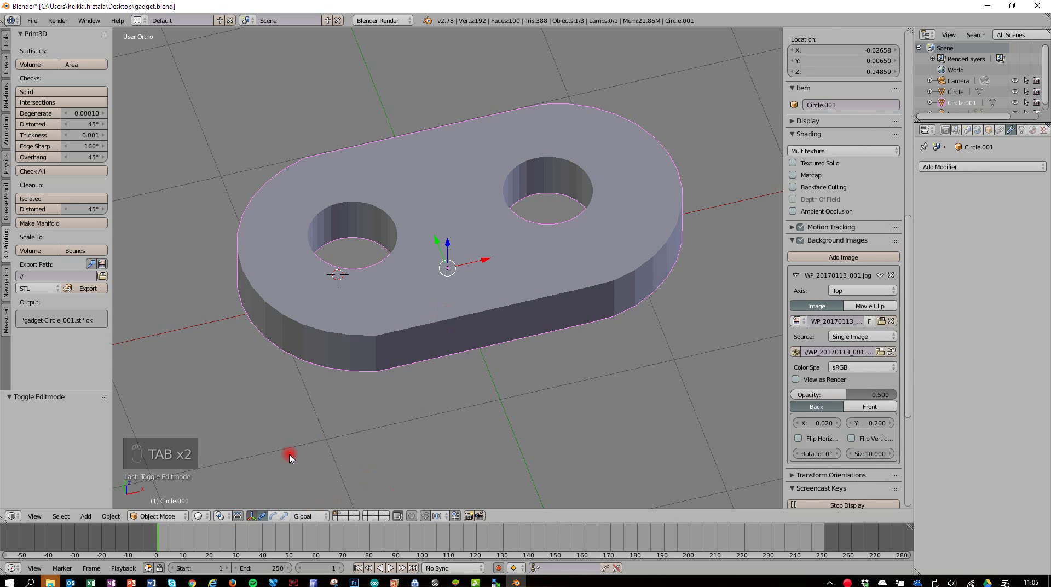
pyautogui.press('Tab')
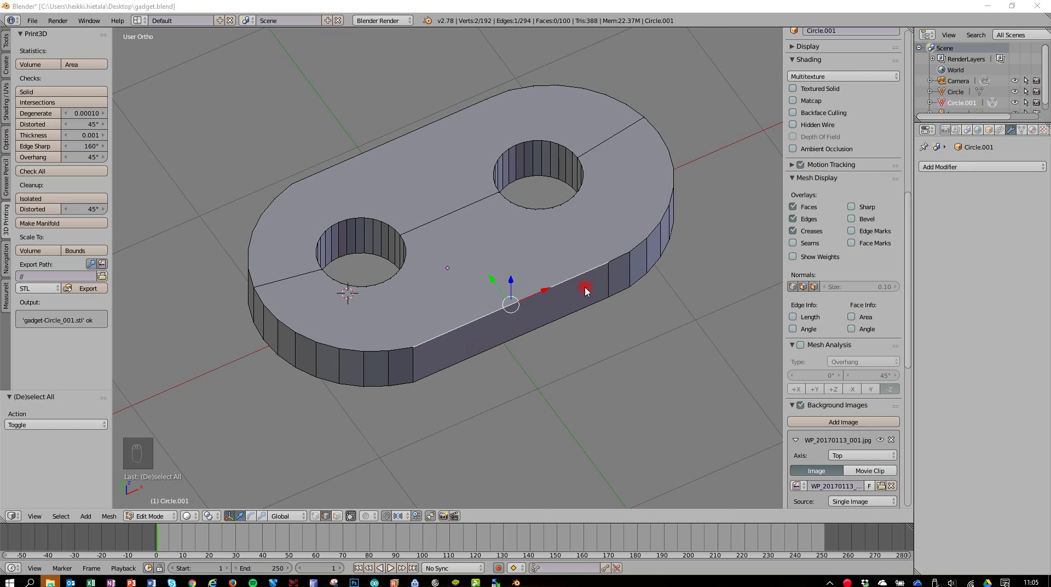
pyautogui.rightClick(623, 257)
pyautogui.keyDown('alt'); pyautogui.rightClick(623, 258); pyautogui.keyUp('alt')
pyautogui.keyDown('alt'); pyautogui.rightClick(386, 143); pyautogui.keyUp('alt')
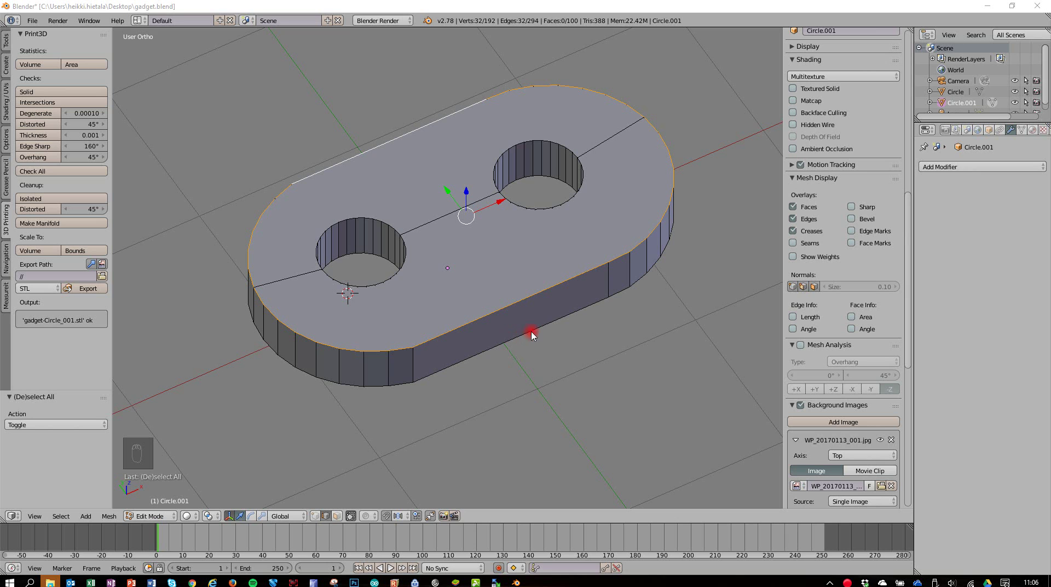
# Select the complete outer edge loops around both the upper and lower faces of the plate.
pyautogui.rightClick(398, 383)
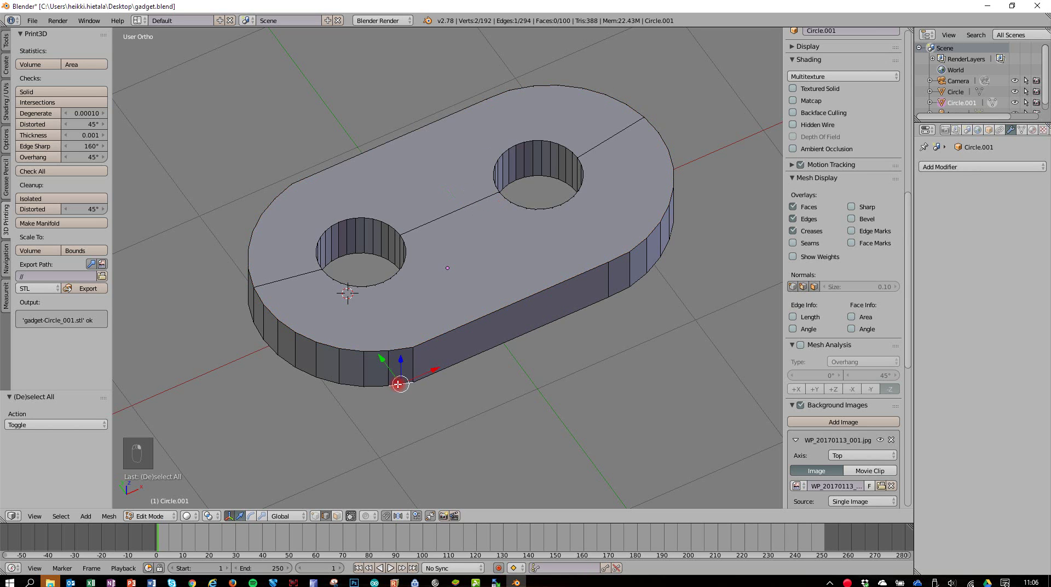
pyautogui.keyDown('alt'); pyautogui.rightClick(430, 378); pyautogui.keyUp('alt')
pyautogui.keyDown('alt'); pyautogui.rightClick(441, 335); pyautogui.keyUp('alt')
pyautogui.keyDown('alt'); pyautogui.rightClick(402, 384); pyautogui.keyUp('alt')
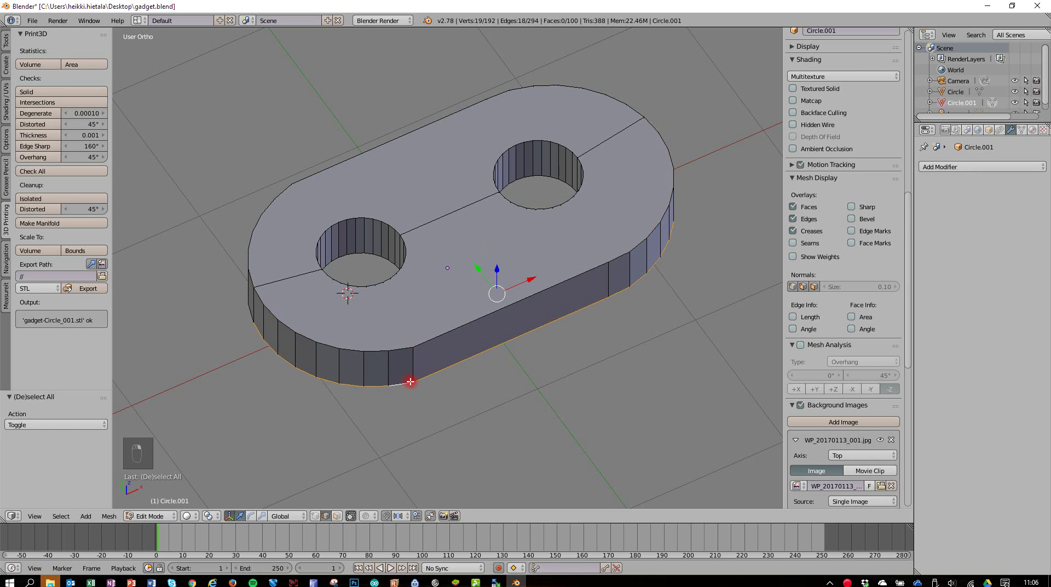
pyautogui.keyDown('alt'); pyautogui.keyDown('shift'); pyautogui.rightClick(407, 352); pyautogui.keyUp('shift'); pyautogui.keyUp('alt')
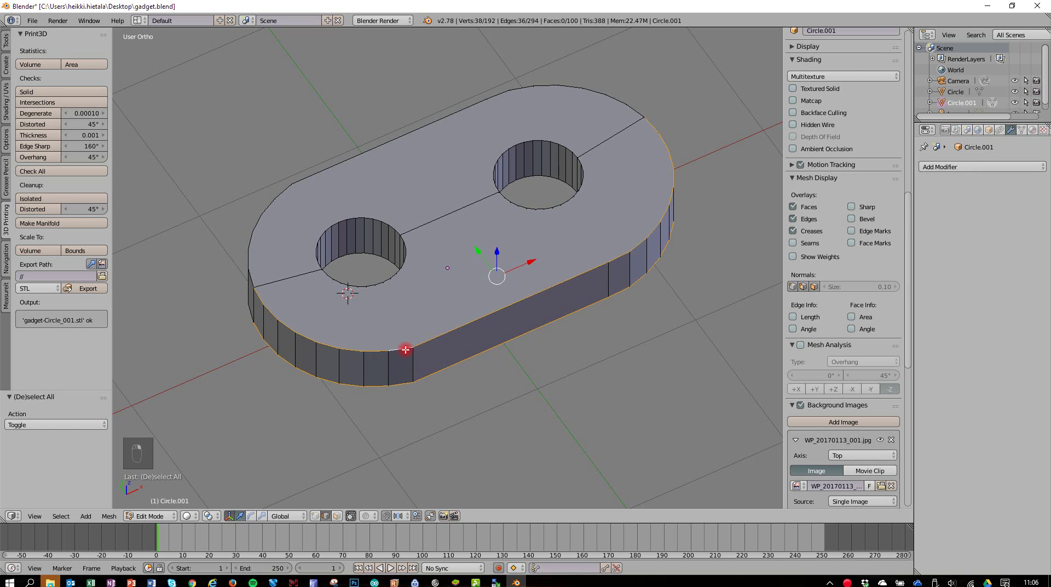
pyautogui.keyDown('alt'); pyautogui.keyDown('shift'); pyautogui.rightClick(623, 106); pyautogui.keyUp('shift'); pyautogui.keyUp('alt')
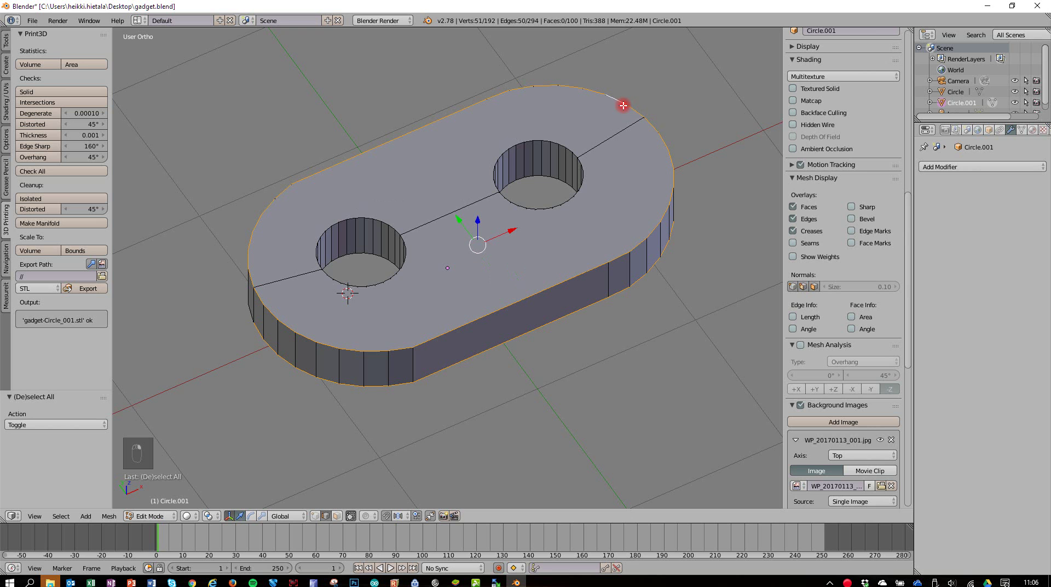
pyautogui.moveTo(313, 323); pyautogui.dragTo(442, 263, button='middle')
pyautogui.keyDown('alt'); pyautogui.keyDown('shift'); pyautogui.rightClick(447, 264); pyautogui.keyUp('shift'); pyautogui.keyUp('alt')
pyautogui.moveTo(548, 276); pyautogui.dragTo(504, 322, button='middle')
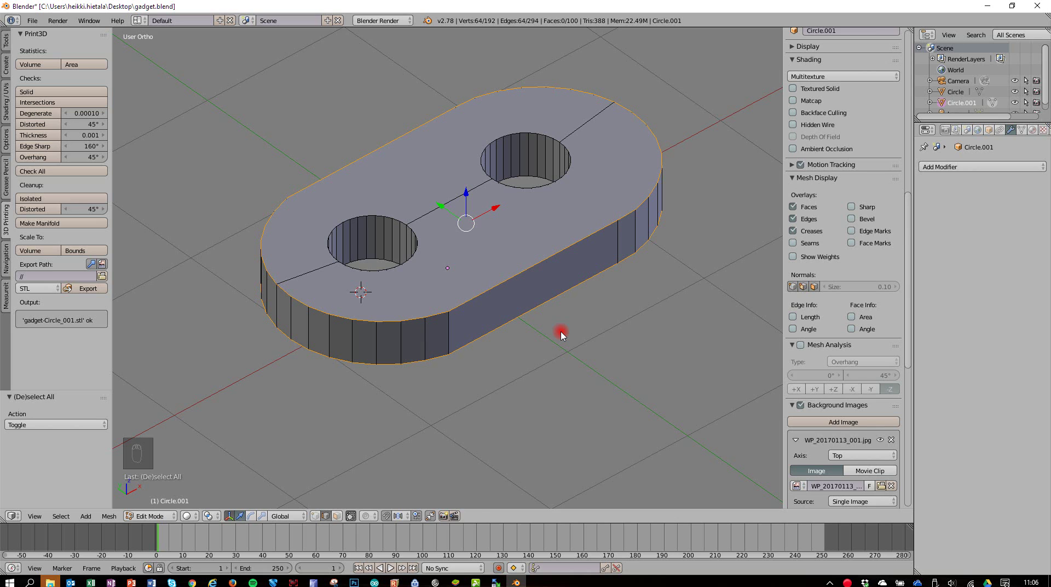
# Bevel the selected outer edges by about 0.037 with three segments.
pyautogui.hotkey('ctrl', 'b')
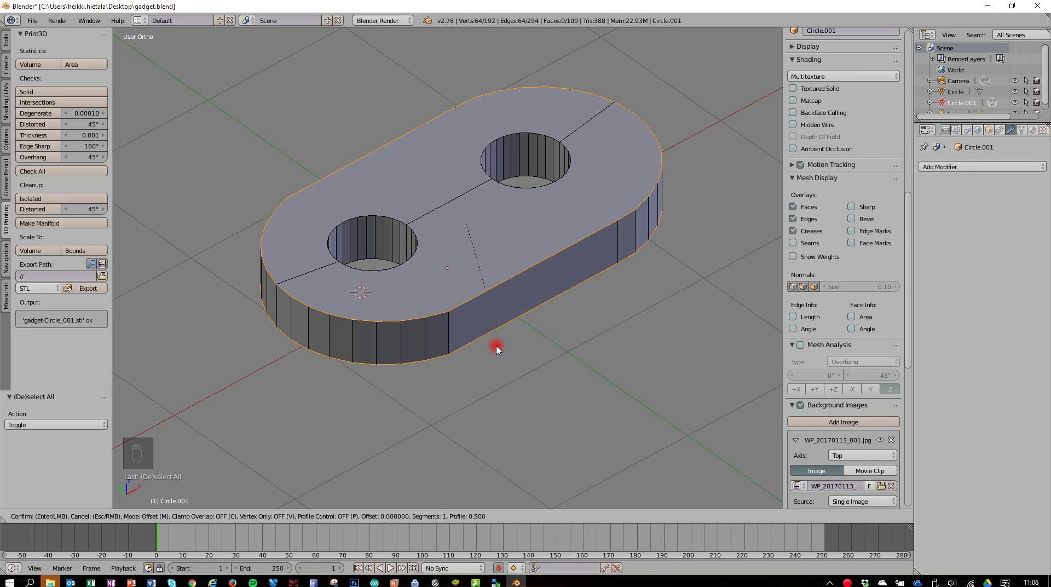
pyautogui.rightClick(482, 308)
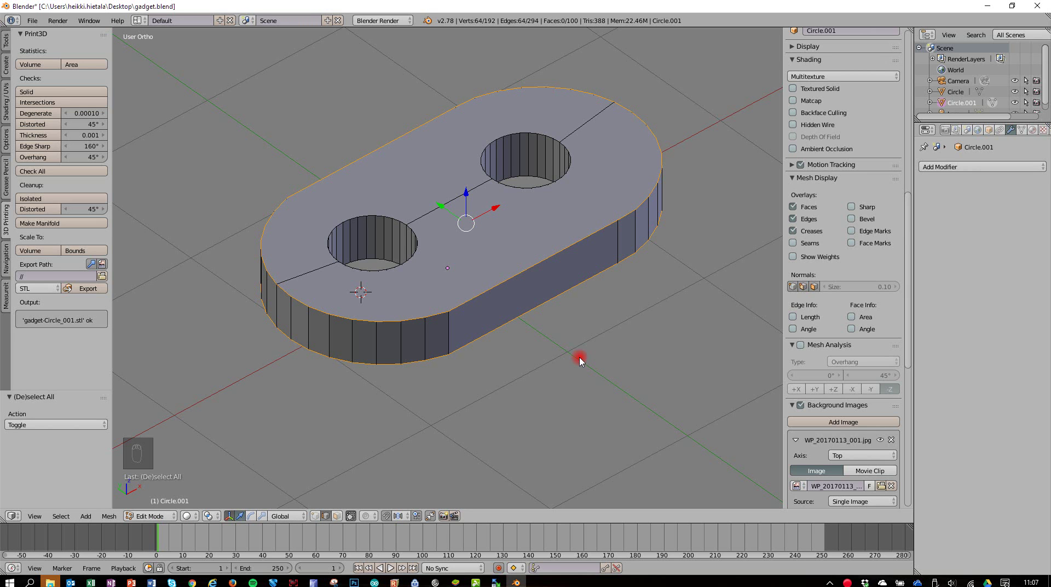
pyautogui.hotkey('ctrl', 'b')
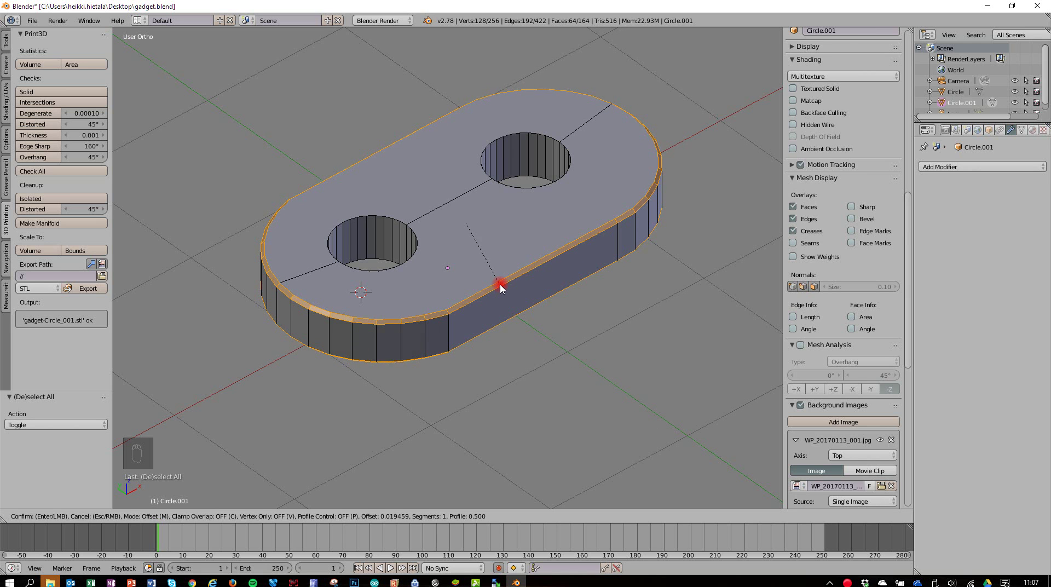
pyautogui.scroll(1, 504, 288)
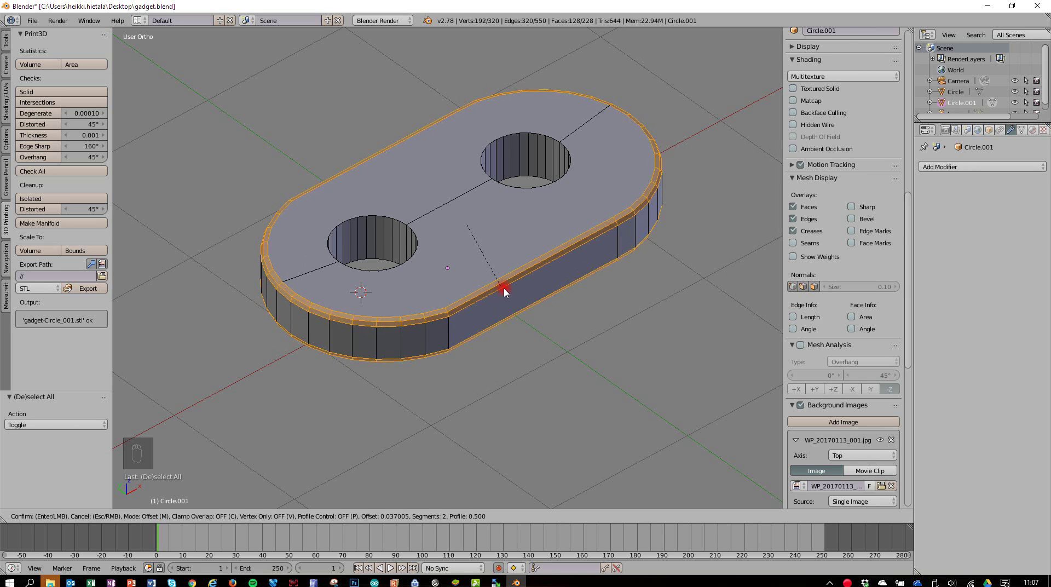
pyautogui.scroll(1, 504, 290)
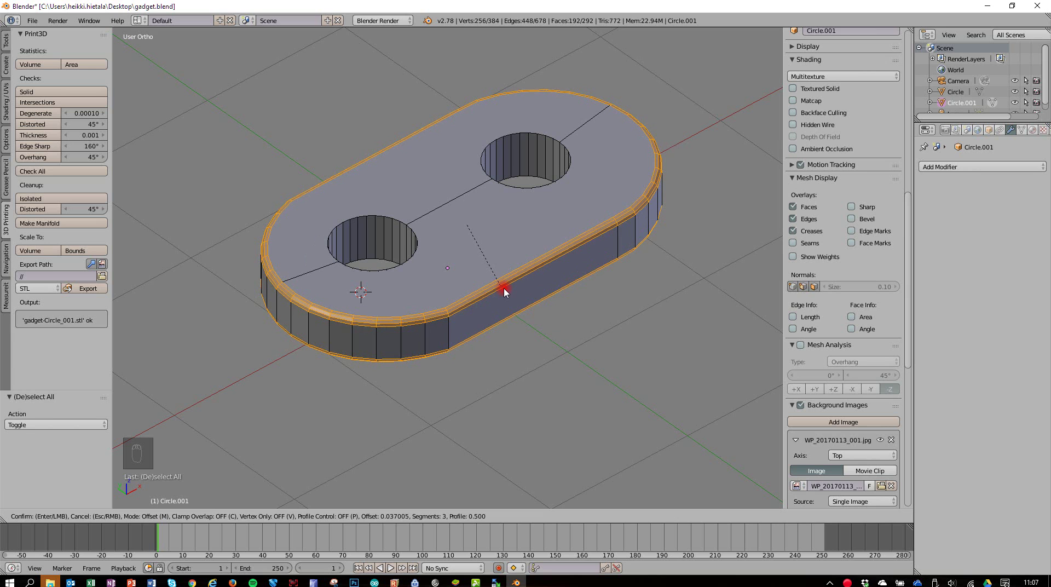
pyautogui.click(503, 288)
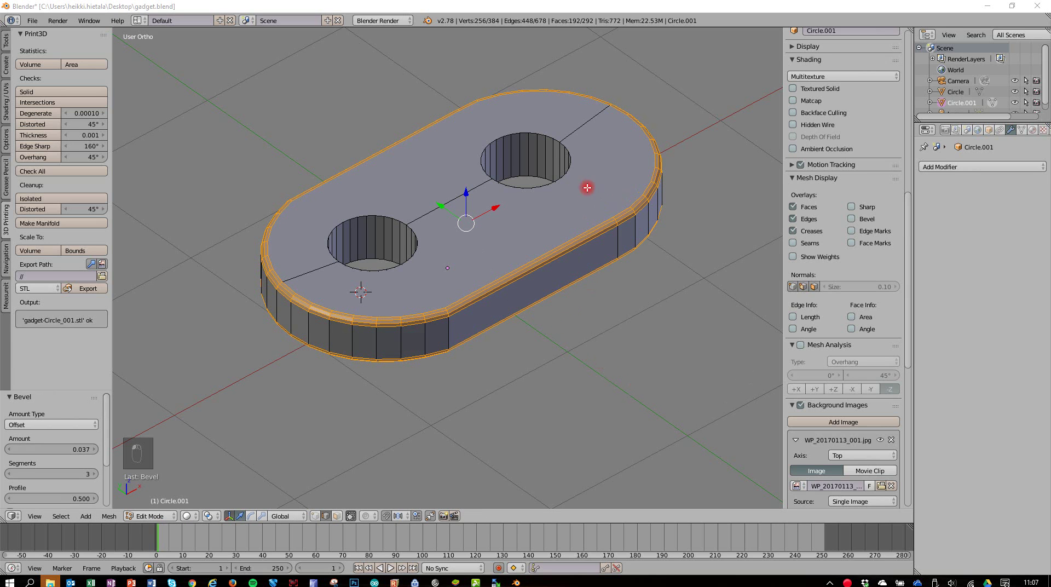
# Select the rim edges of both holes and bevel them by about 0.022 with one segment.
pyautogui.rightClick(558, 139)
pyautogui.keyDown('alt'); pyautogui.rightClick(558, 139); pyautogui.keyUp('alt')
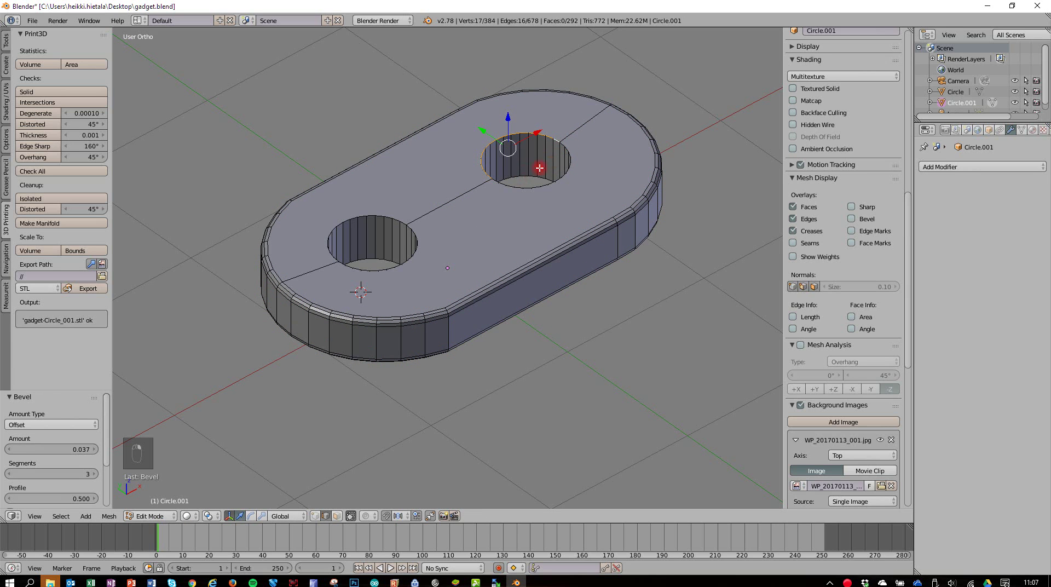
pyautogui.keyDown('alt'); pyautogui.keyDown('shift'); pyautogui.rightClick(385, 259); pyautogui.keyUp('shift'); pyautogui.keyUp('alt')
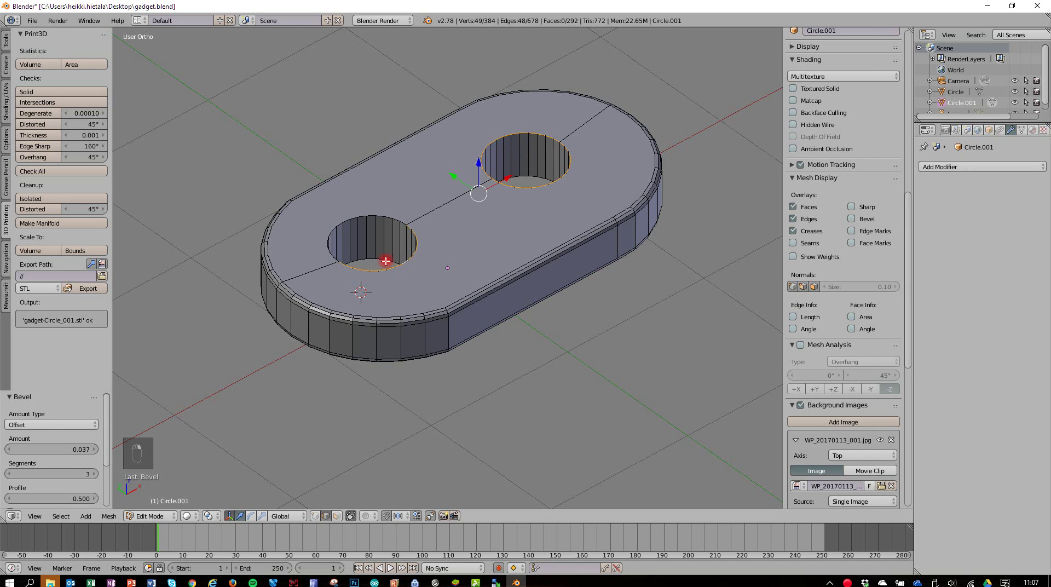
pyautogui.keyDown('alt'); pyautogui.keyDown('shift'); pyautogui.rightClick(398, 219); pyautogui.keyUp('shift'); pyautogui.keyUp('alt')
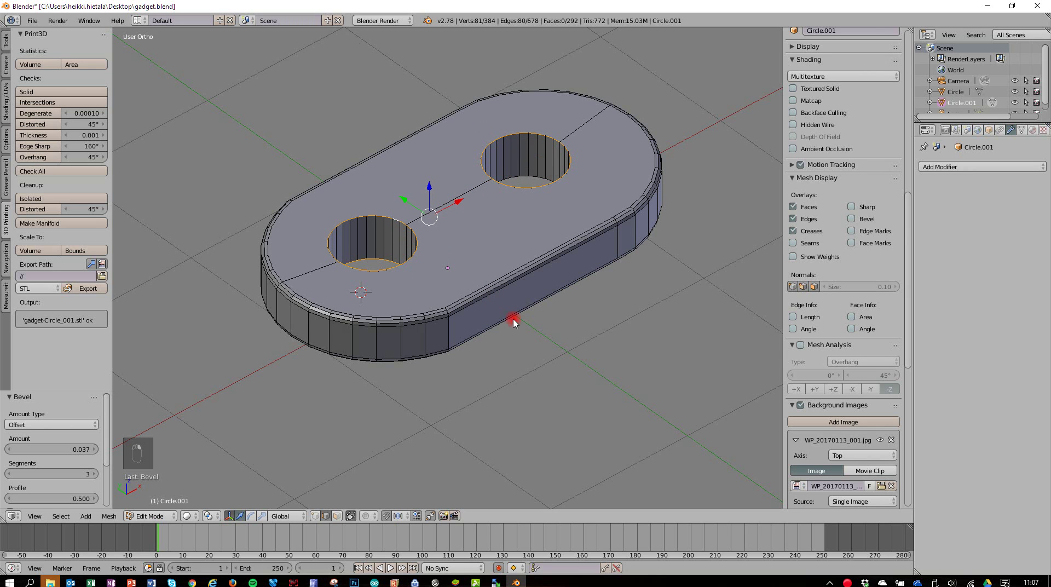
pyautogui.hotkey('ctrl', 'b')
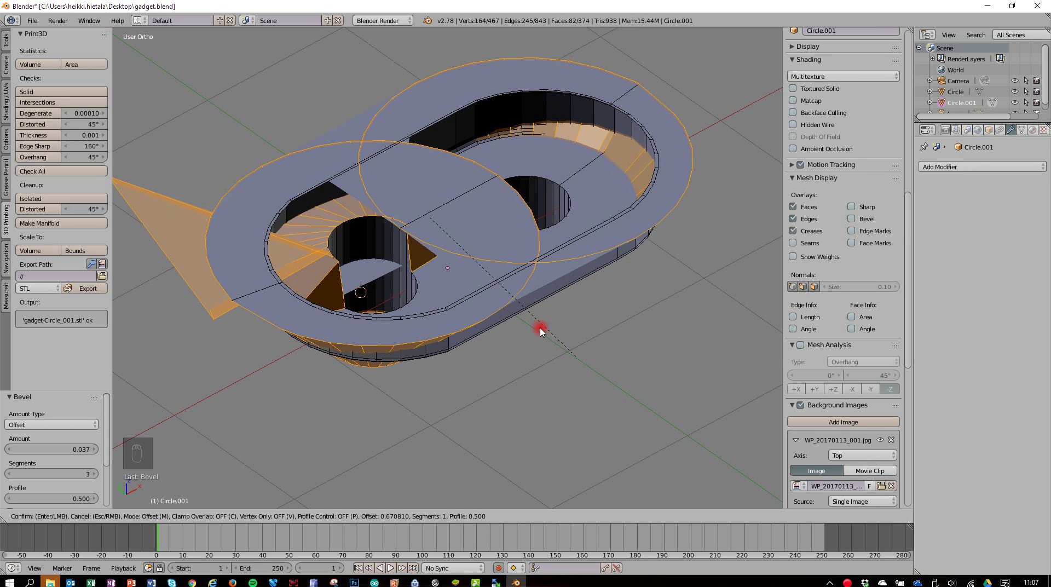
pyautogui.click(483, 295)
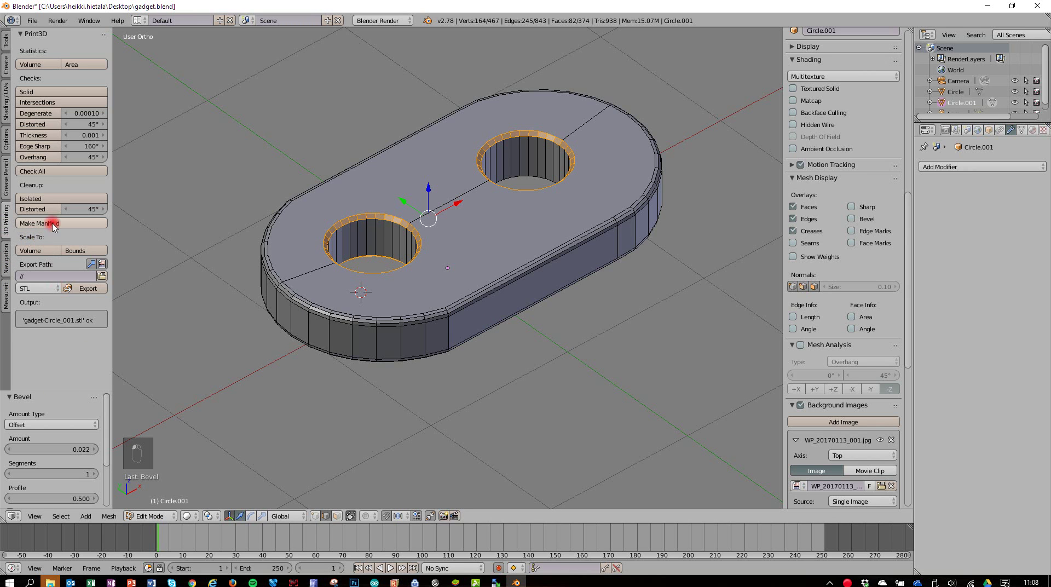
# Run all the 3D-print checks on the plate and widen the area that lists the results.
pyautogui.click(42, 172)
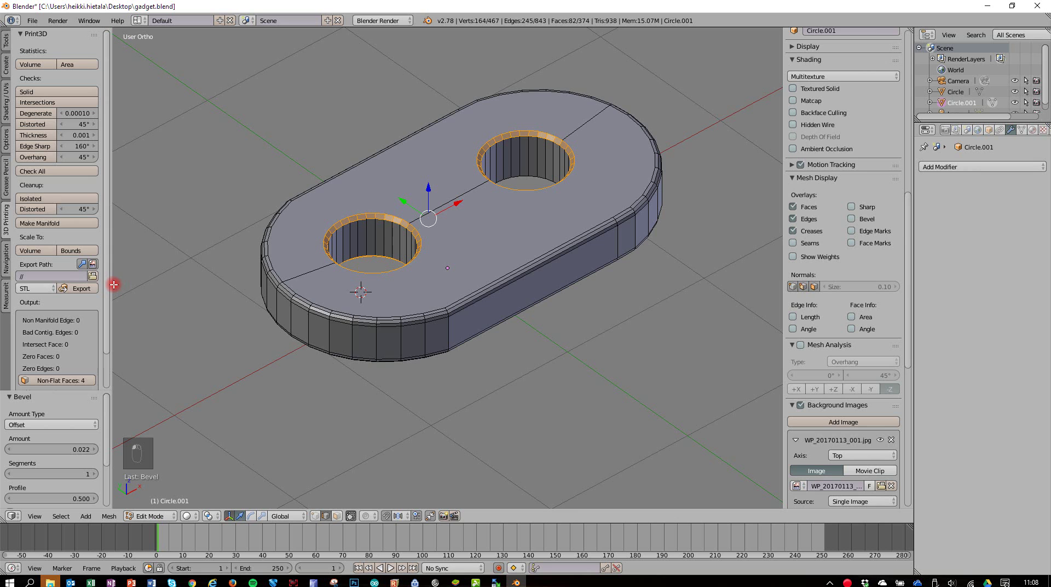
pyautogui.moveTo(110, 283); pyautogui.dragTo(141, 284)
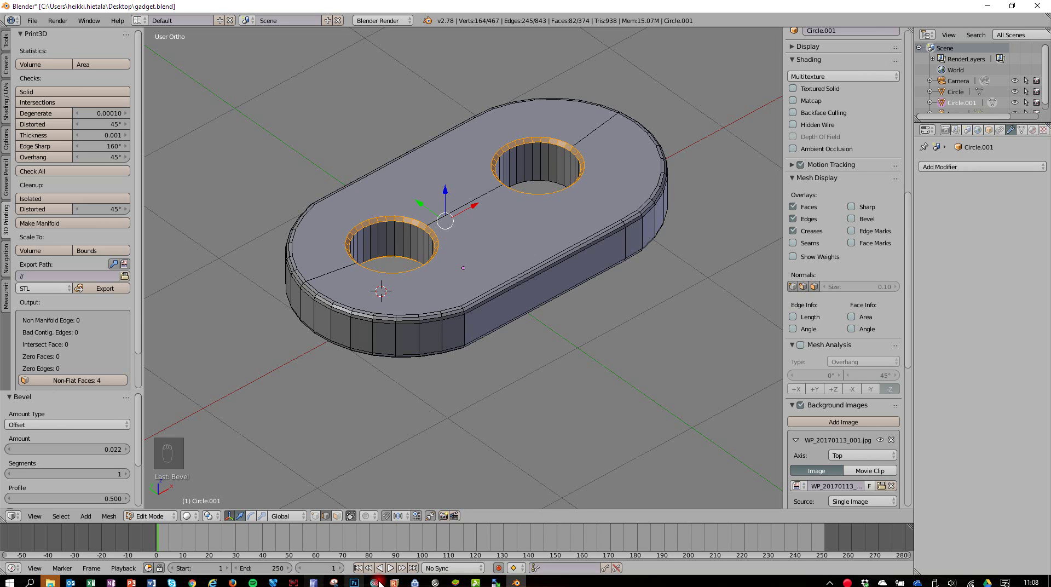
# Switch to Repetier-Host and add gadget-Circle_001.stl from the Desktop to the print bed.
pyautogui.click(438, 583)
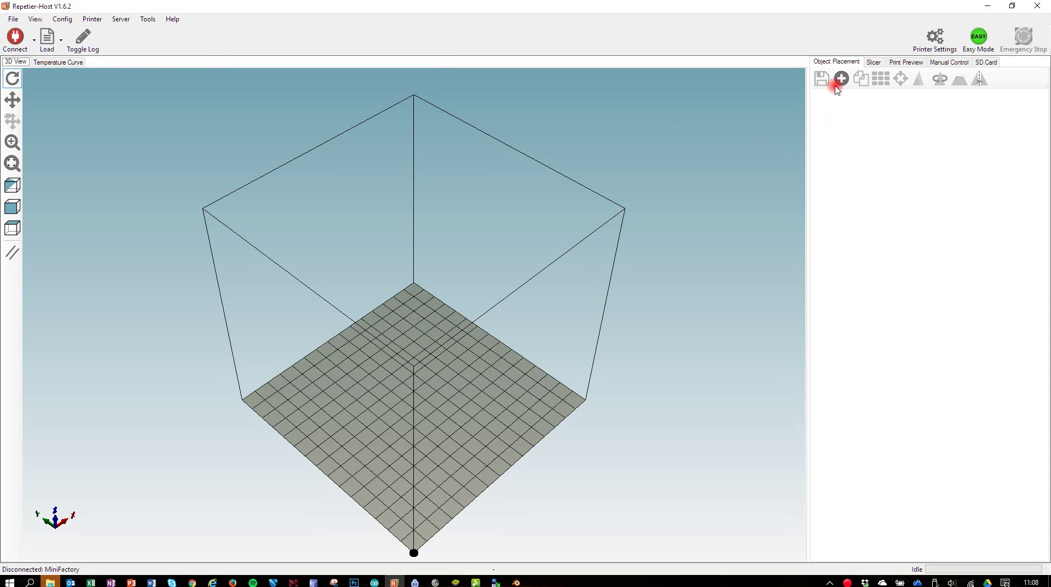
pyautogui.click(840, 82)
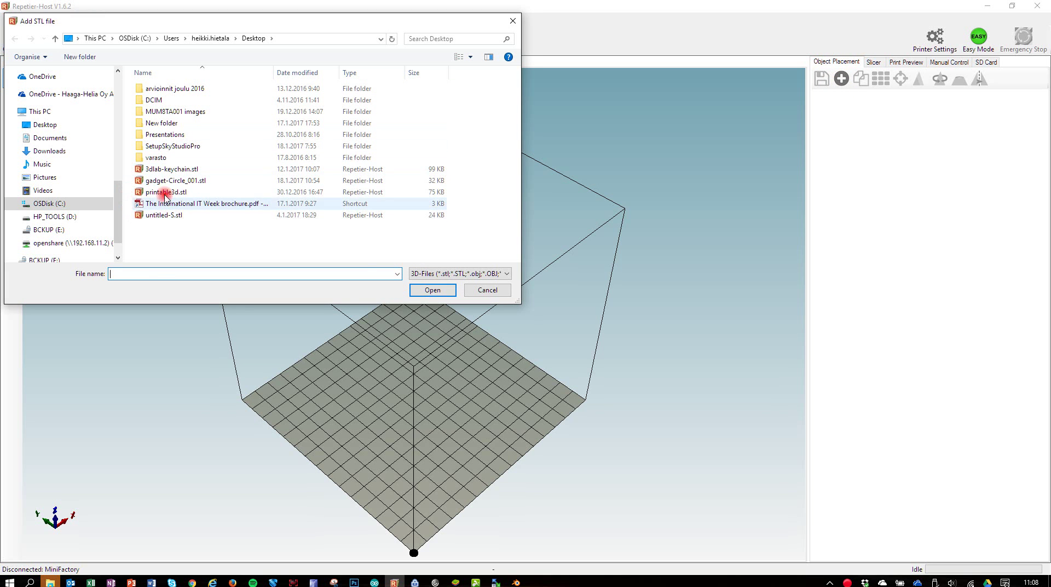
pyautogui.click(165, 180)
pyautogui.click(433, 291)
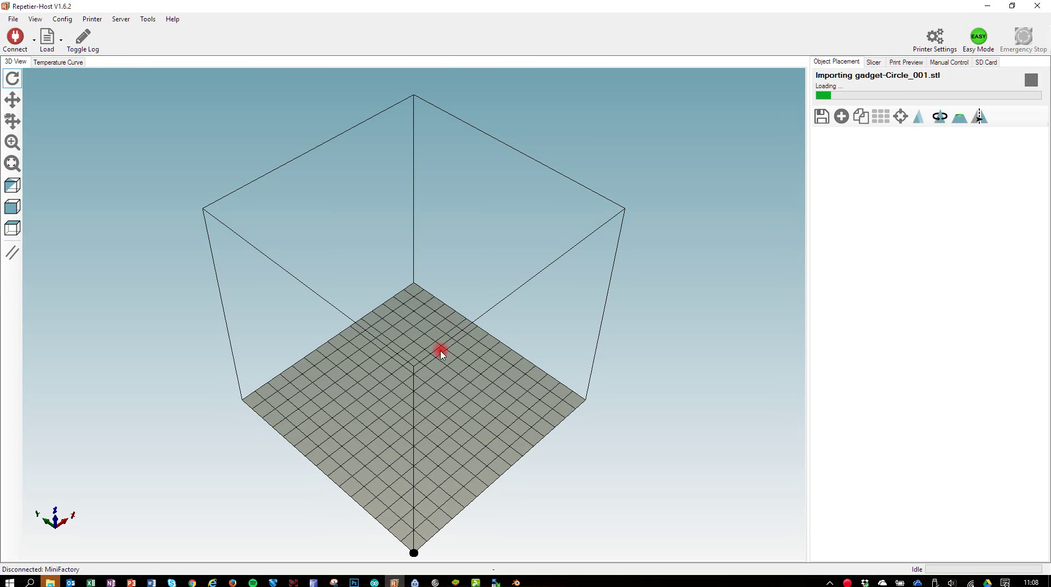
pyautogui.scroll(-8, 487, 308)
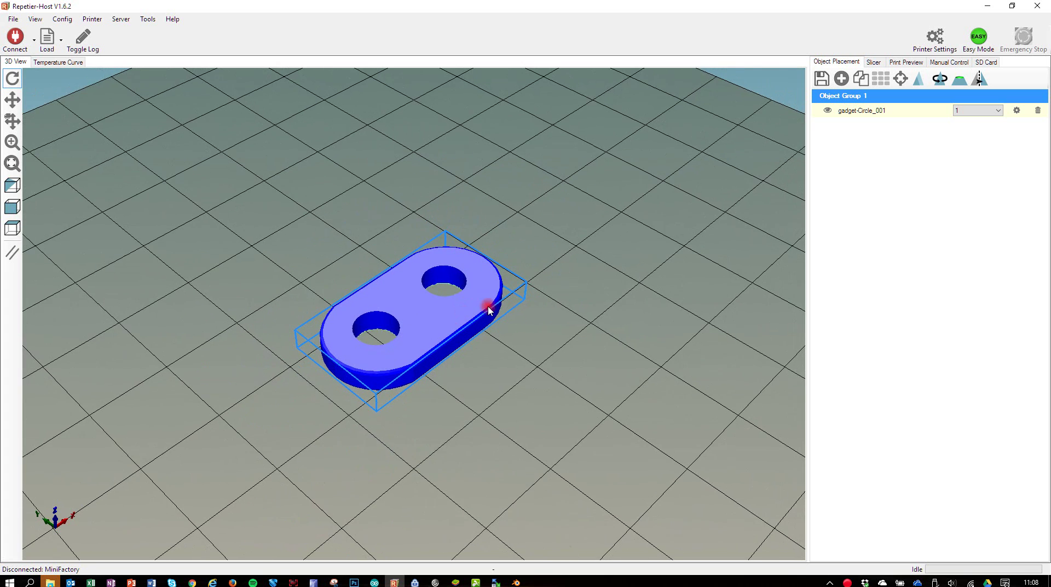
# Examine the imported object's dimensions in its analysis information and close the information window.
pyautogui.click(1017, 110)
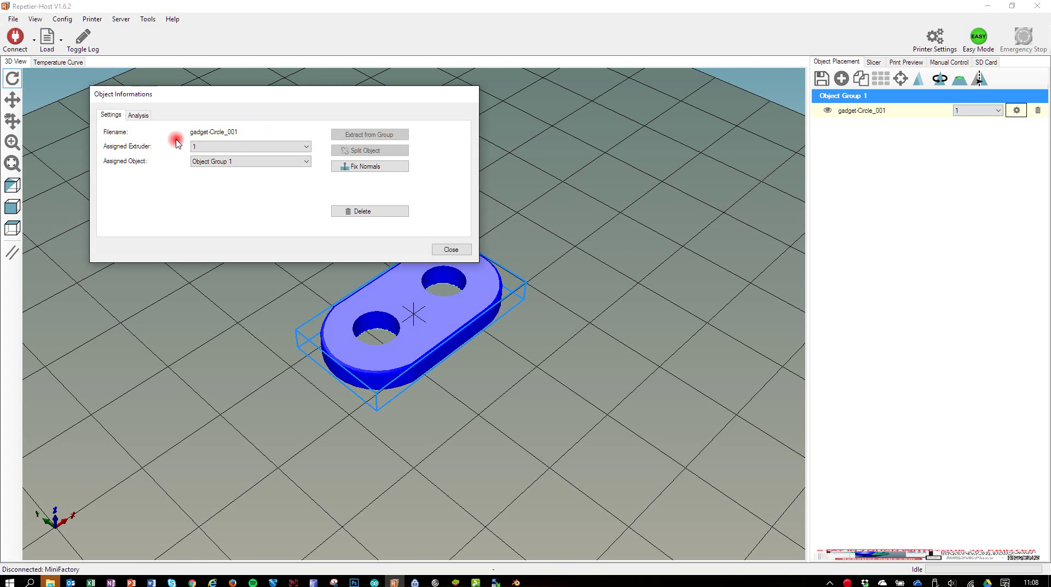
pyautogui.click(139, 115)
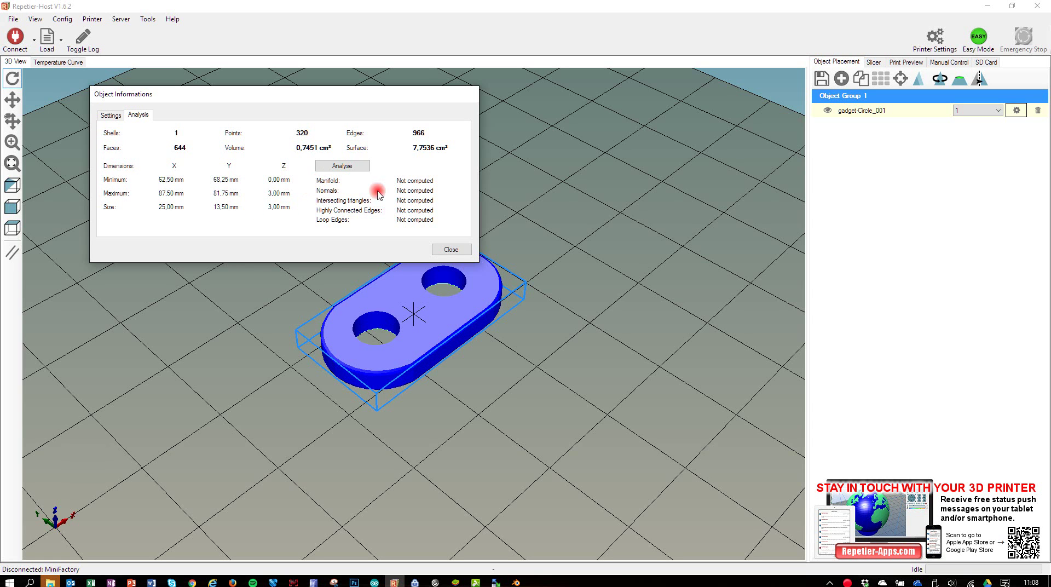
pyautogui.click(459, 248)
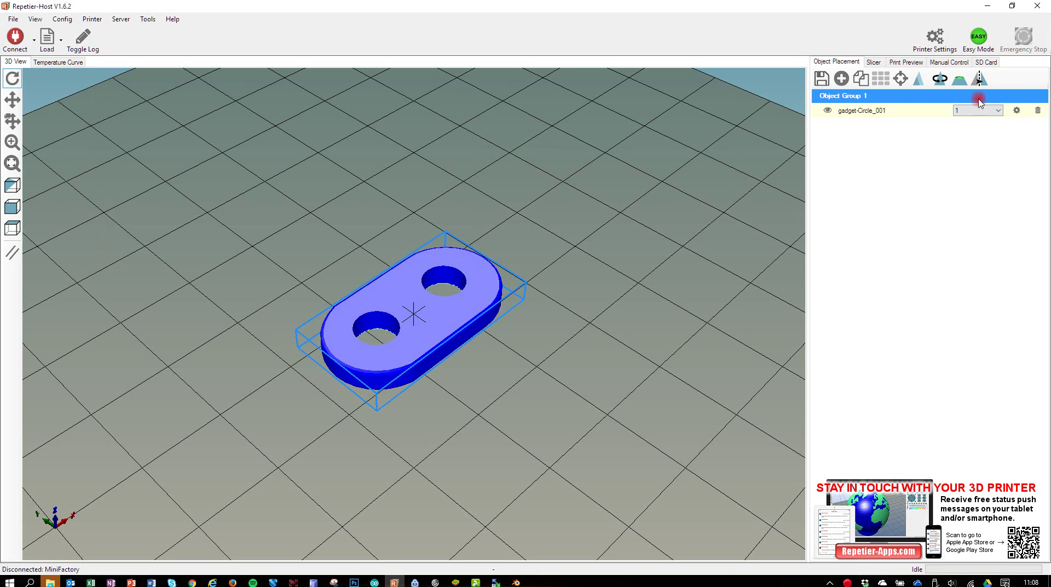
# Slice the plate with Slic3r and preview its toolpaths as a layer range from 0 to 10.
pyautogui.click(883, 65)
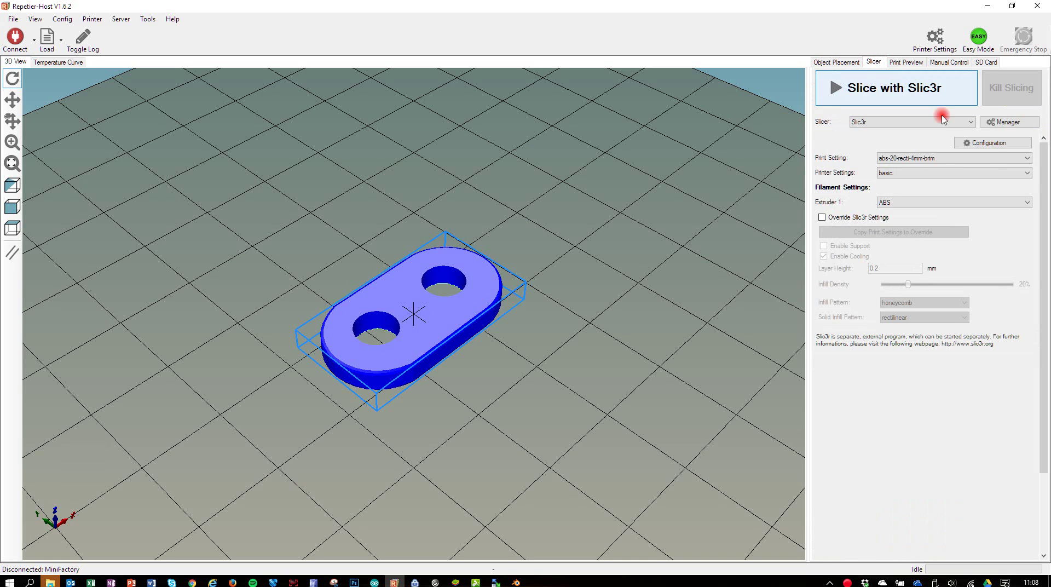
pyautogui.click(915, 91)
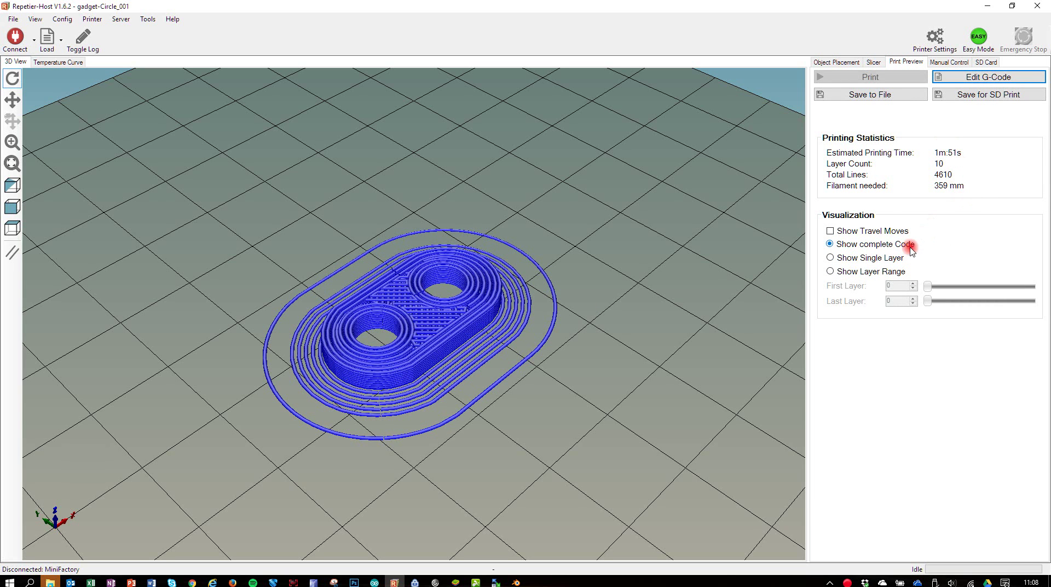
pyautogui.click(852, 272)
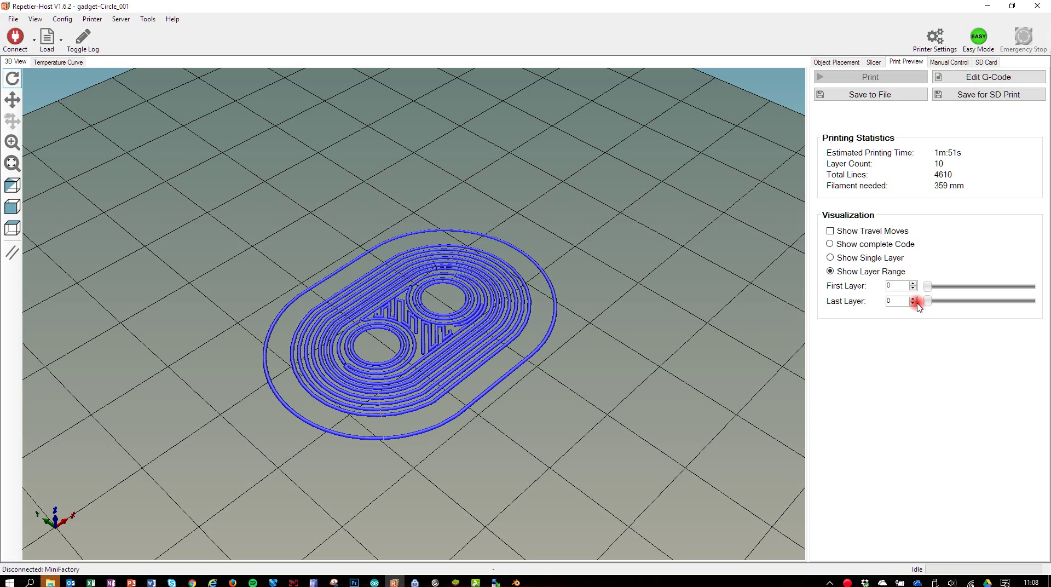
pyautogui.moveTo(914, 301); pyautogui.dragTo(914, 300)
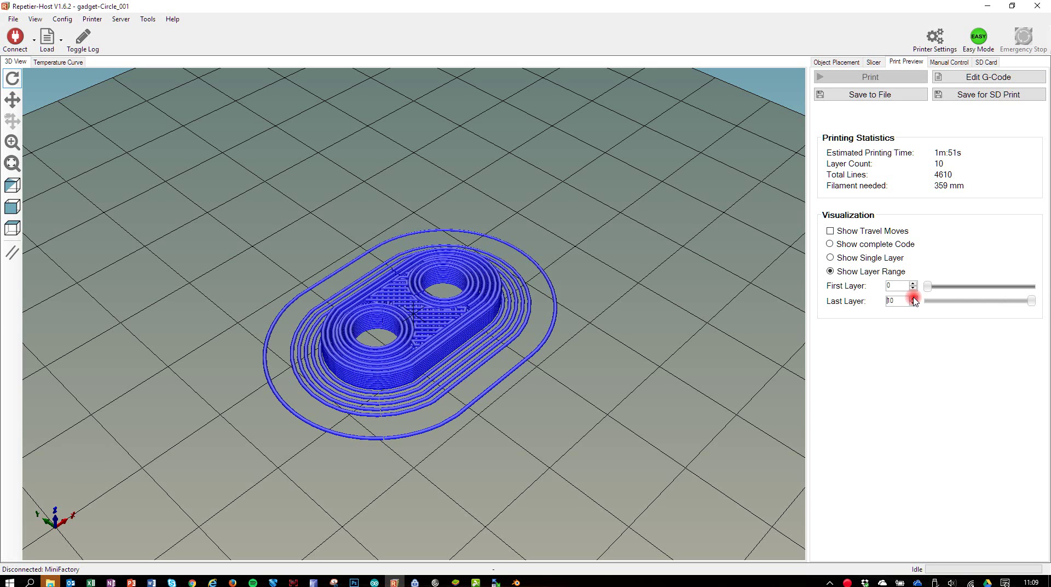